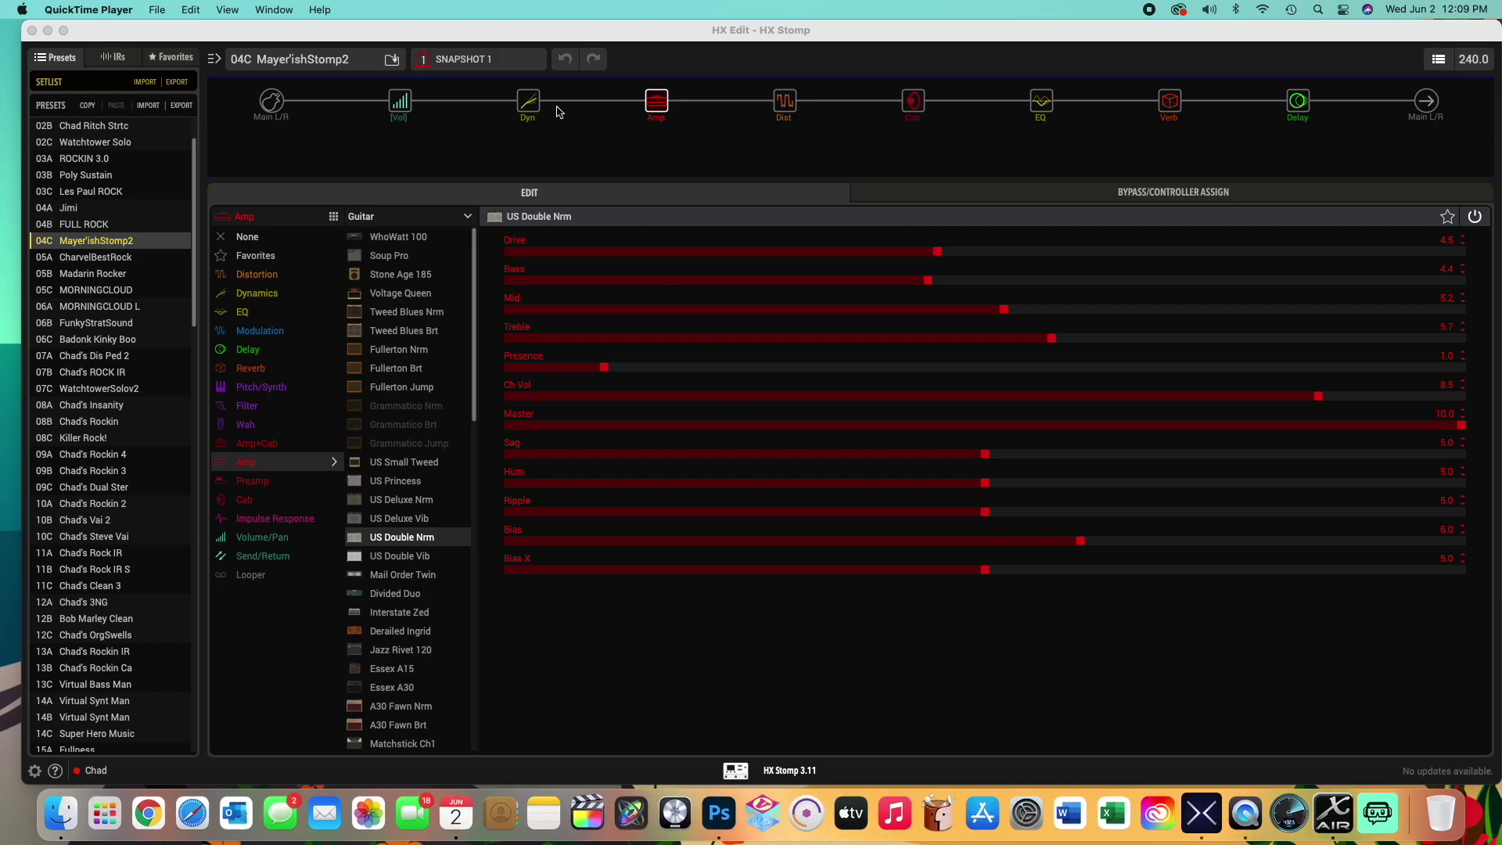
Switch to Snapshot 2 and open the Kinky Boost distortion block's settings
left_click(466, 65)
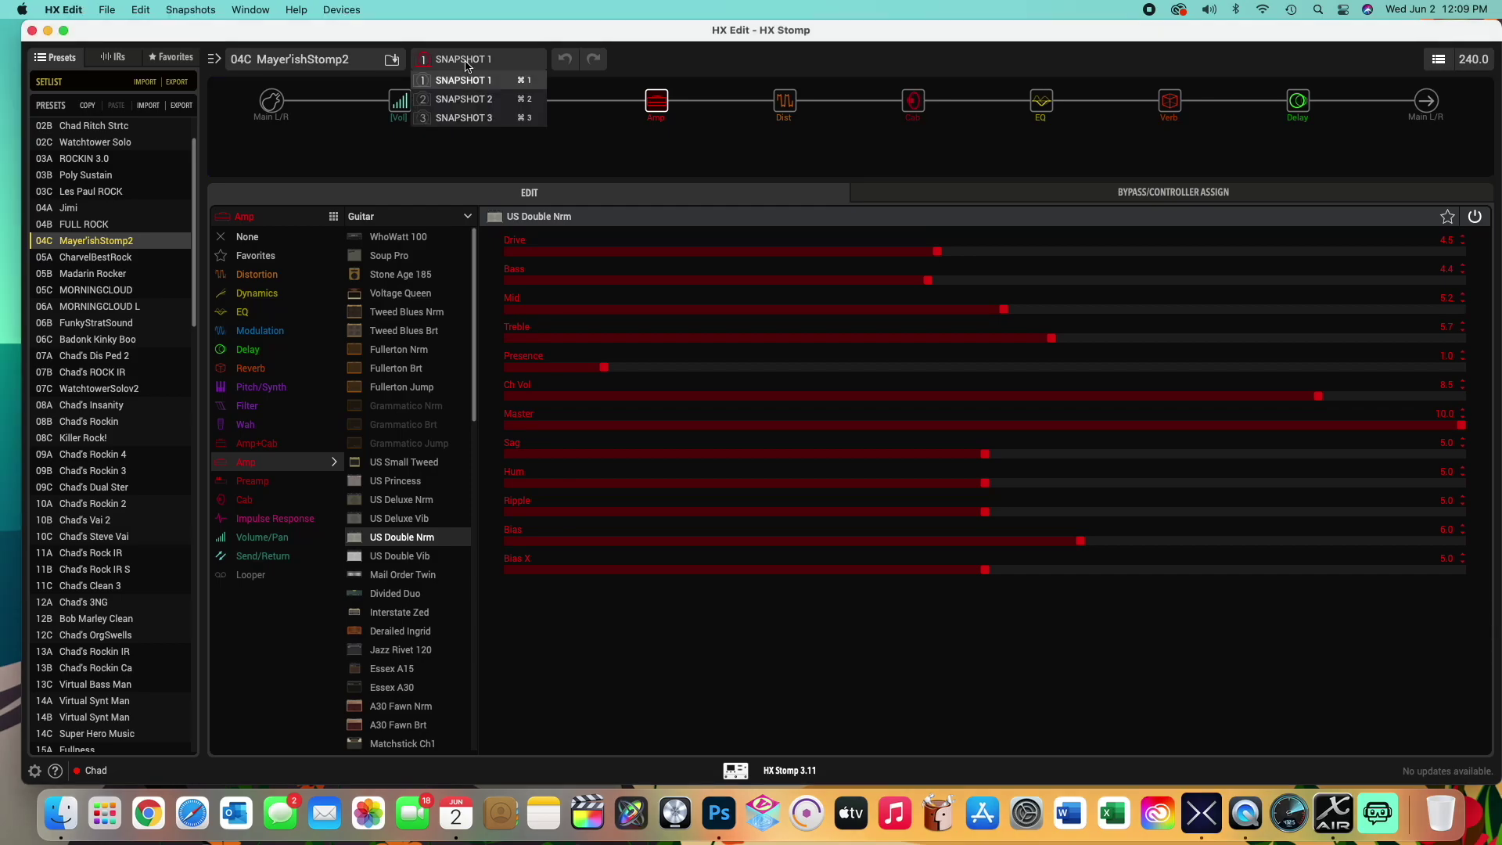
left_click(491, 99)
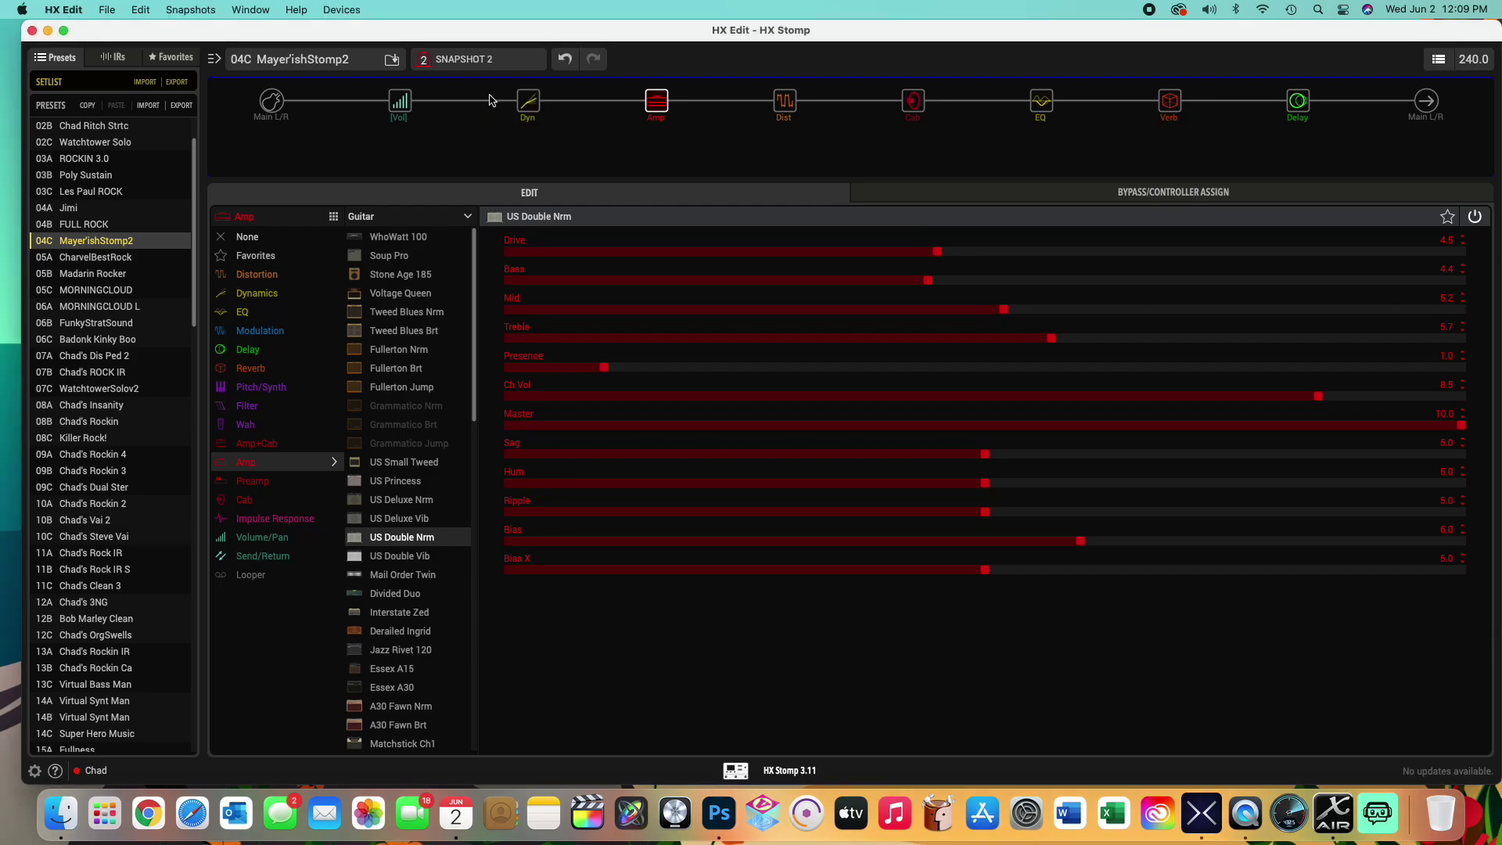
left_click(783, 112)
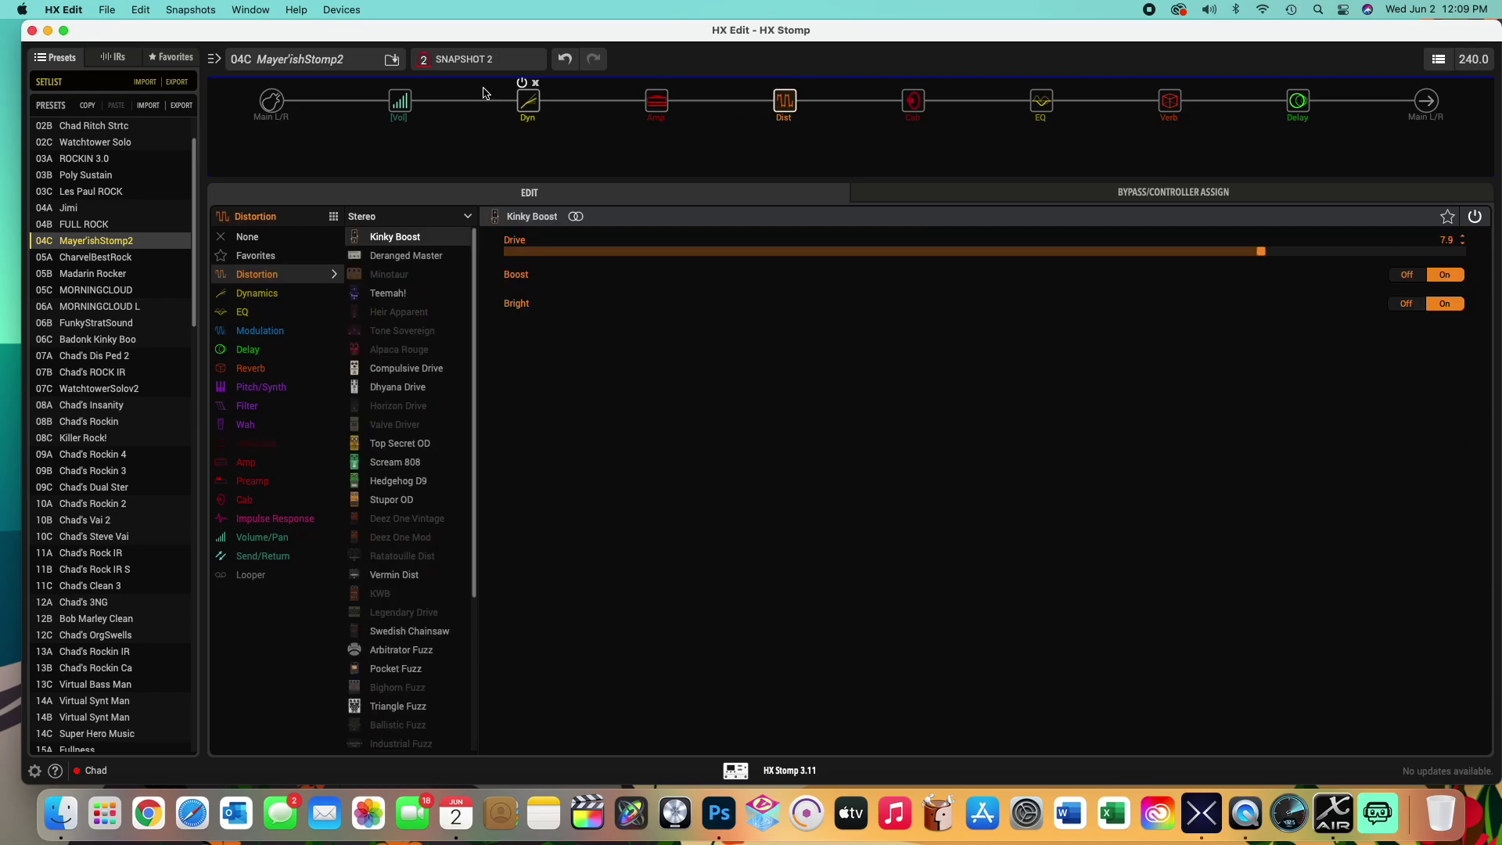
left_click(479, 60)
left_click(479, 102)
Raise the Kinky Boost Drive from 7.9 to 9.5, then return to Snapshot 1
left_click_drag(1265, 258, 1422, 259)
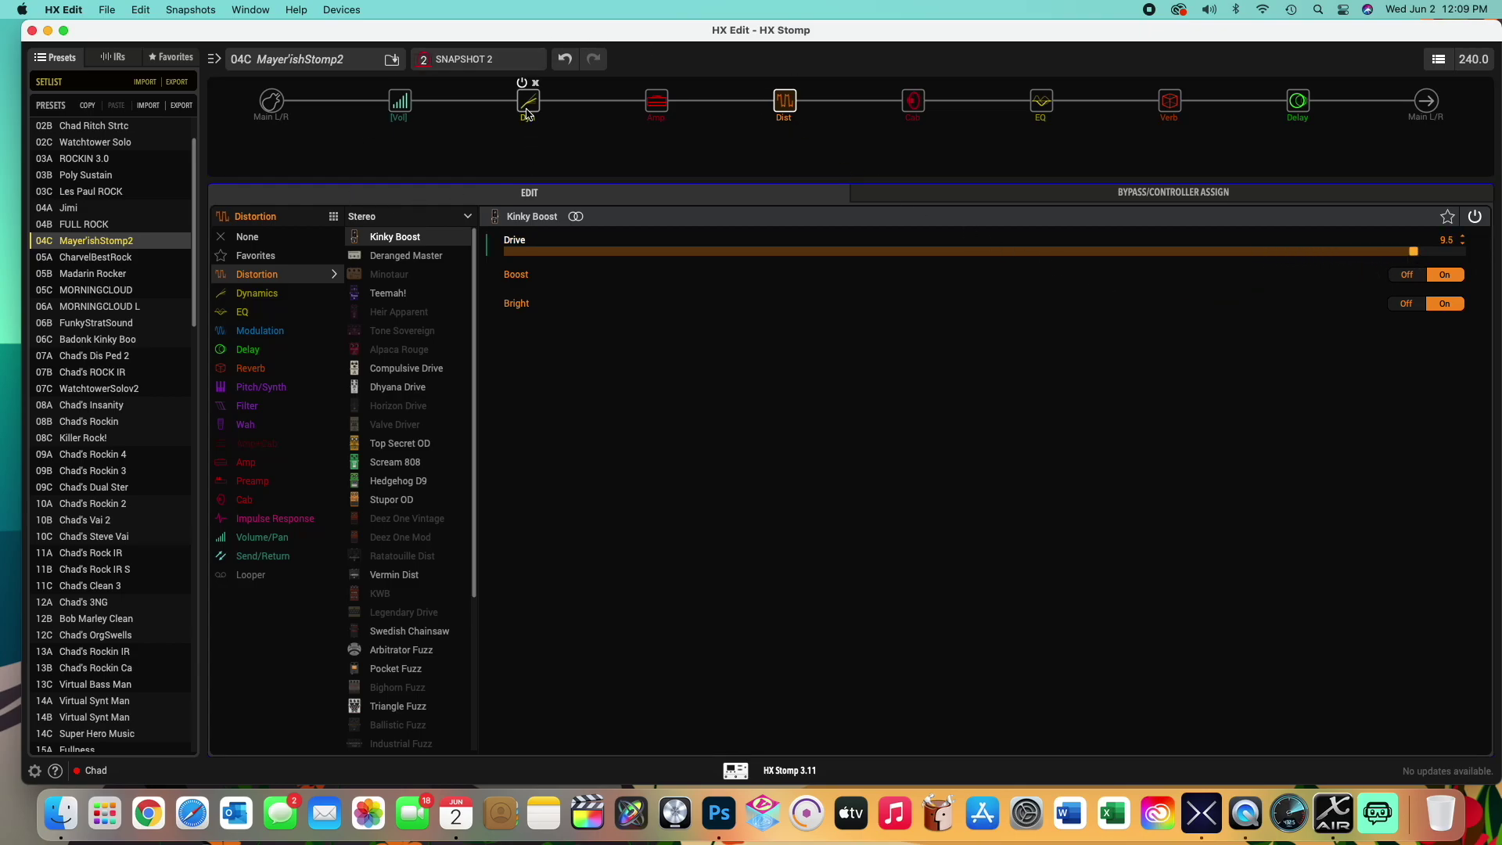
left_click(481, 64)
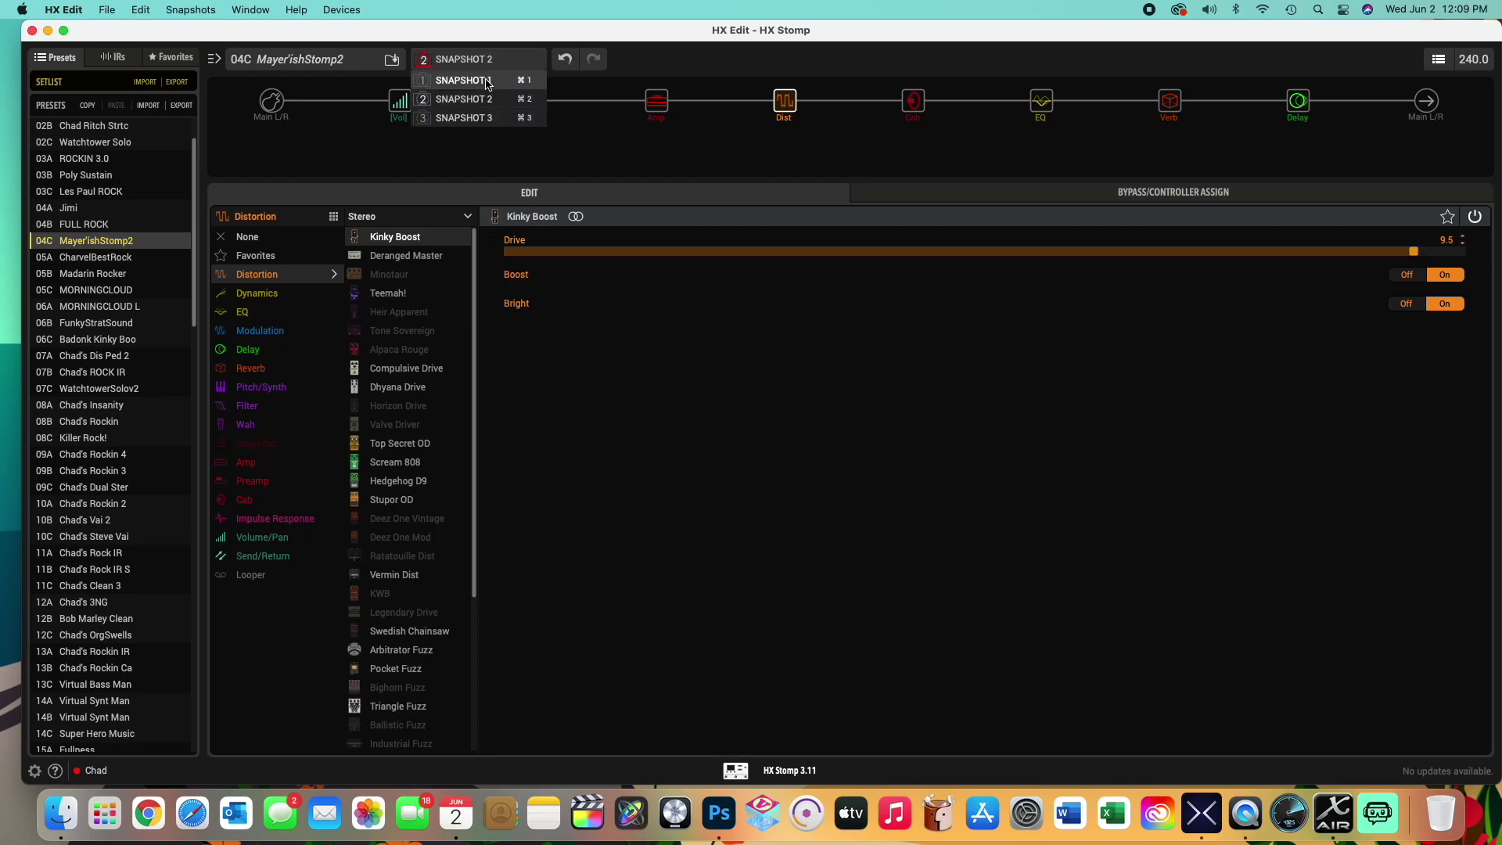
left_click(485, 83)
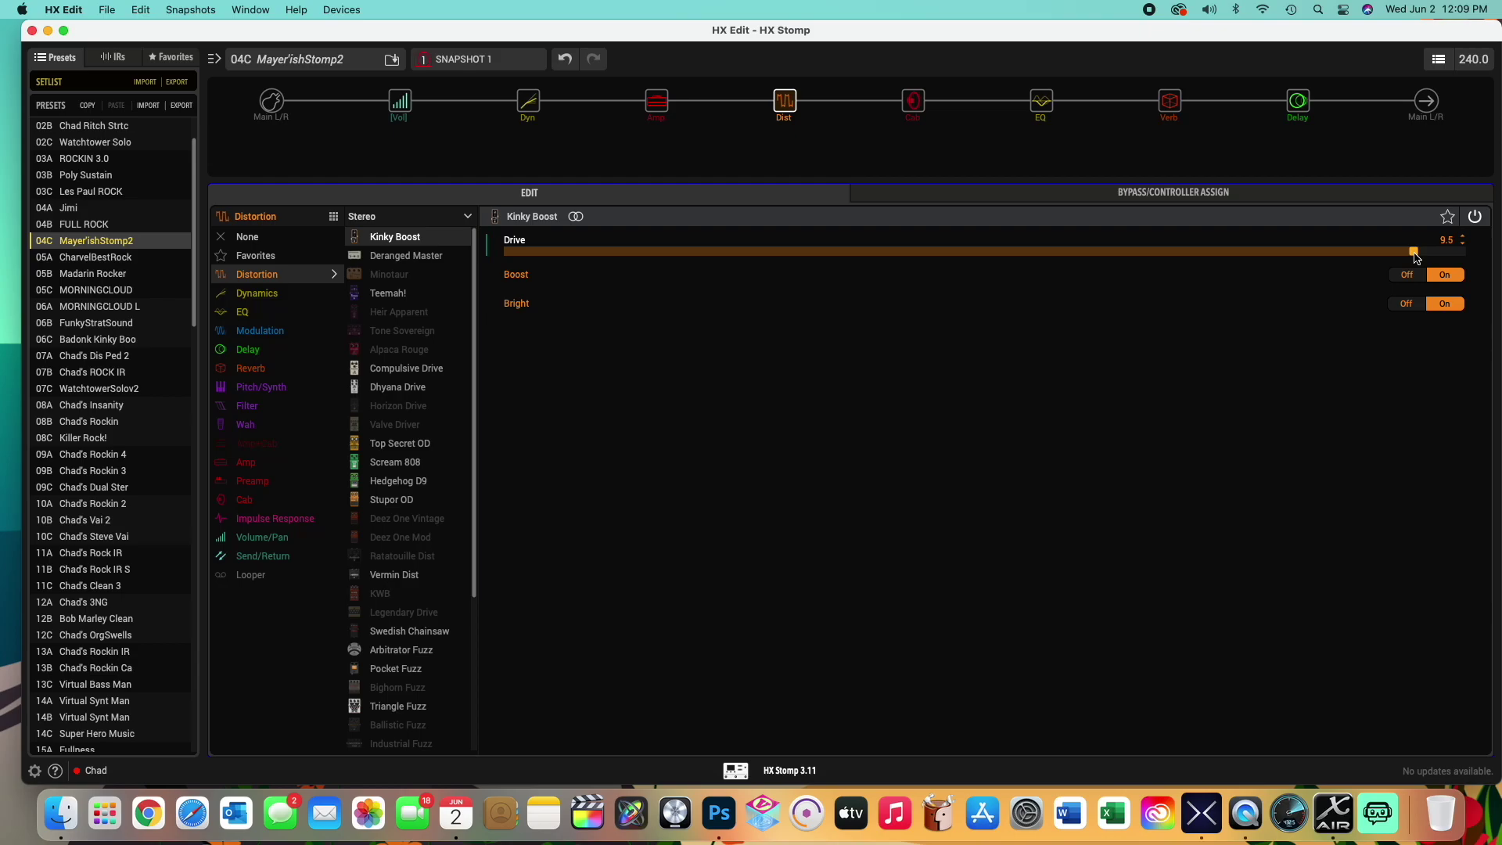
Reload Mayer'ishStomp2 via CharvelBestRock, then show Kinky Boost settings (Drive 7.9) on Snapshot 2
left_click(95, 254)
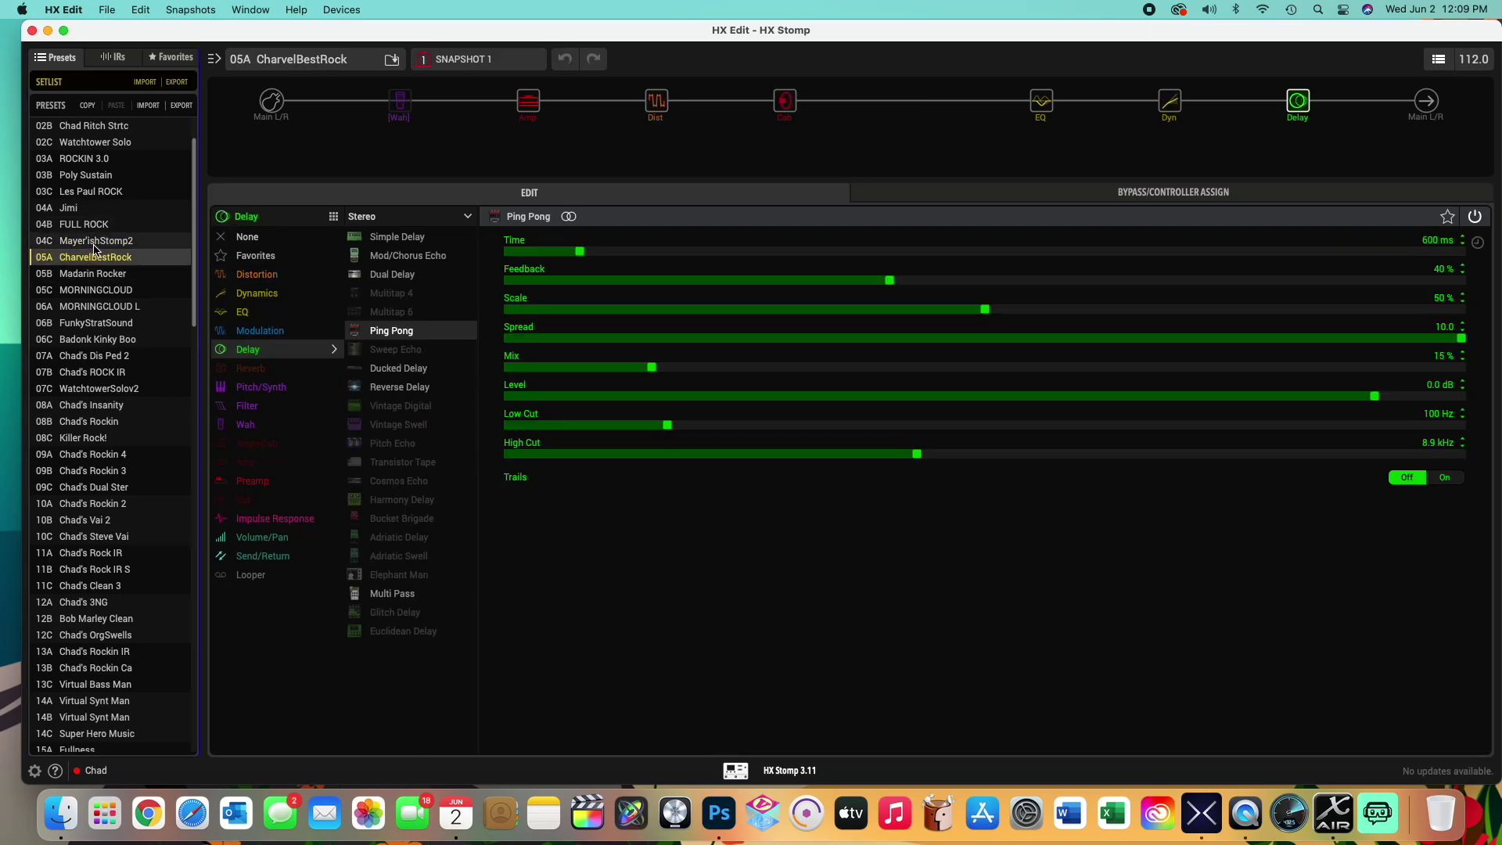
left_click(95, 242)
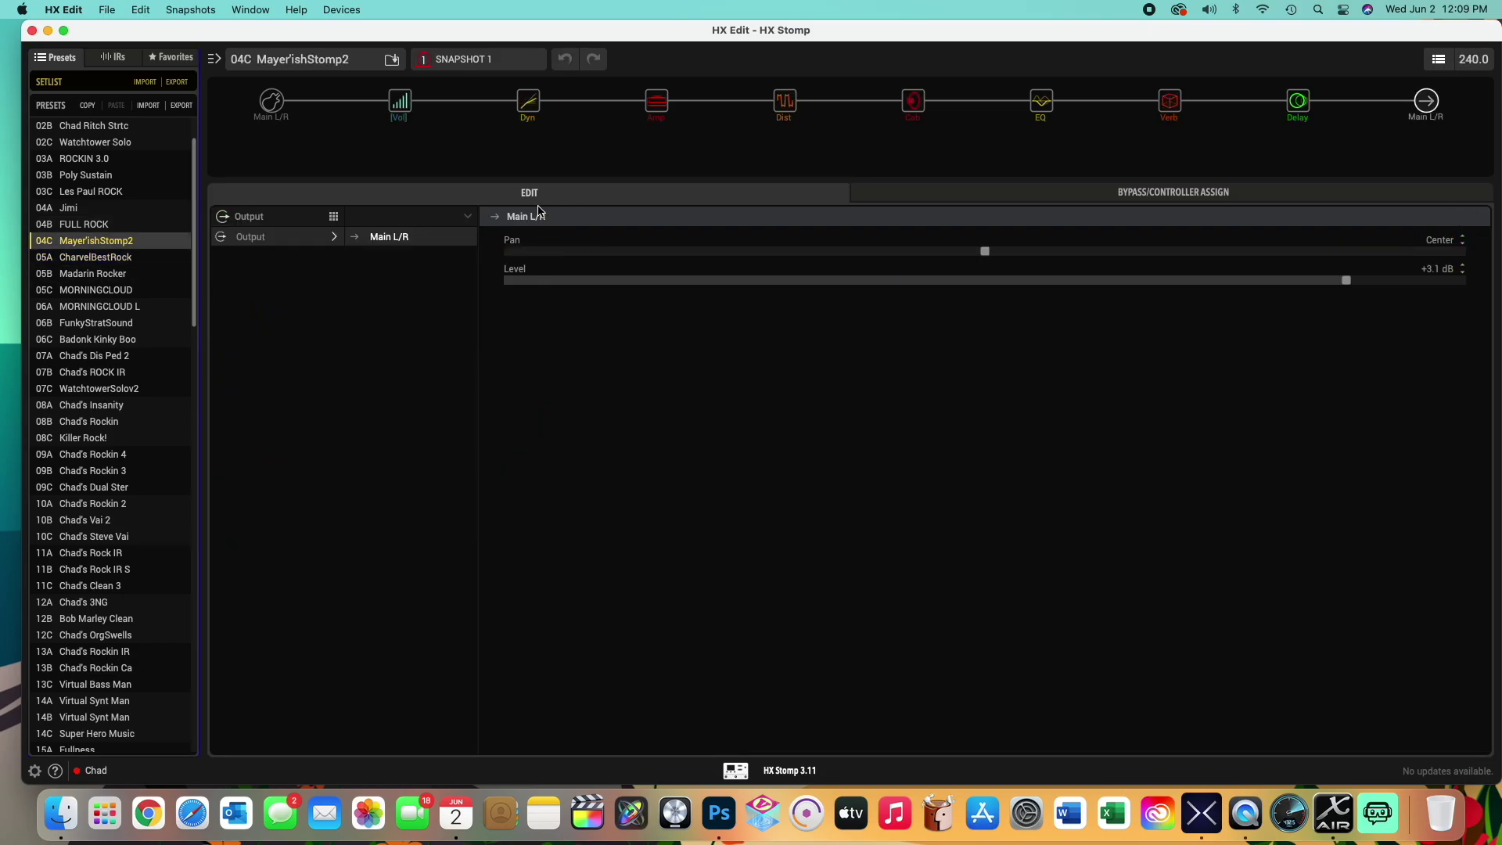
mouse_move(784, 105)
left_click(784, 101)
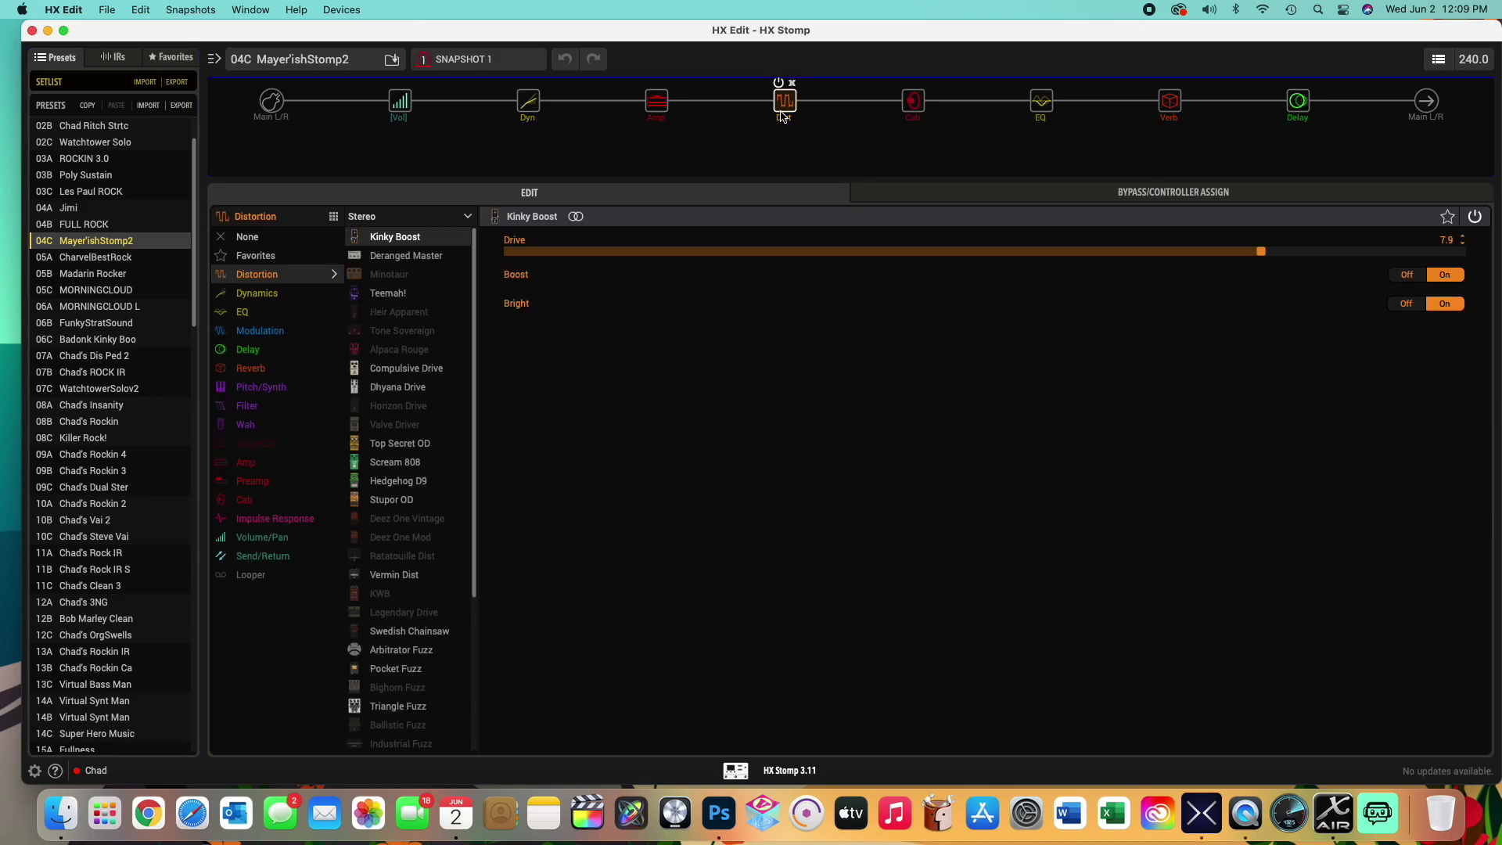
left_click(466, 63)
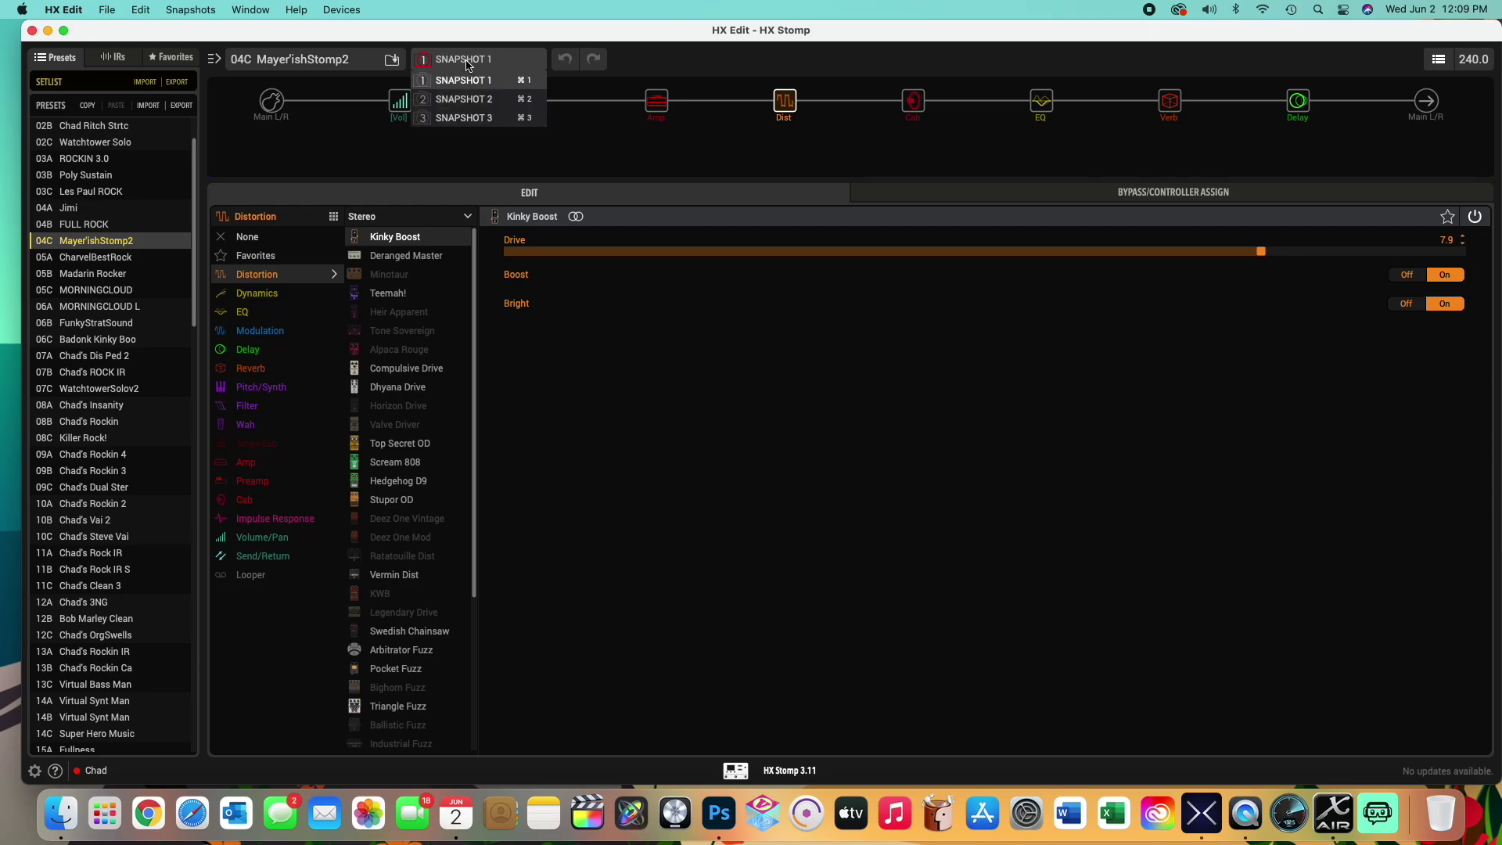
left_click(487, 97)
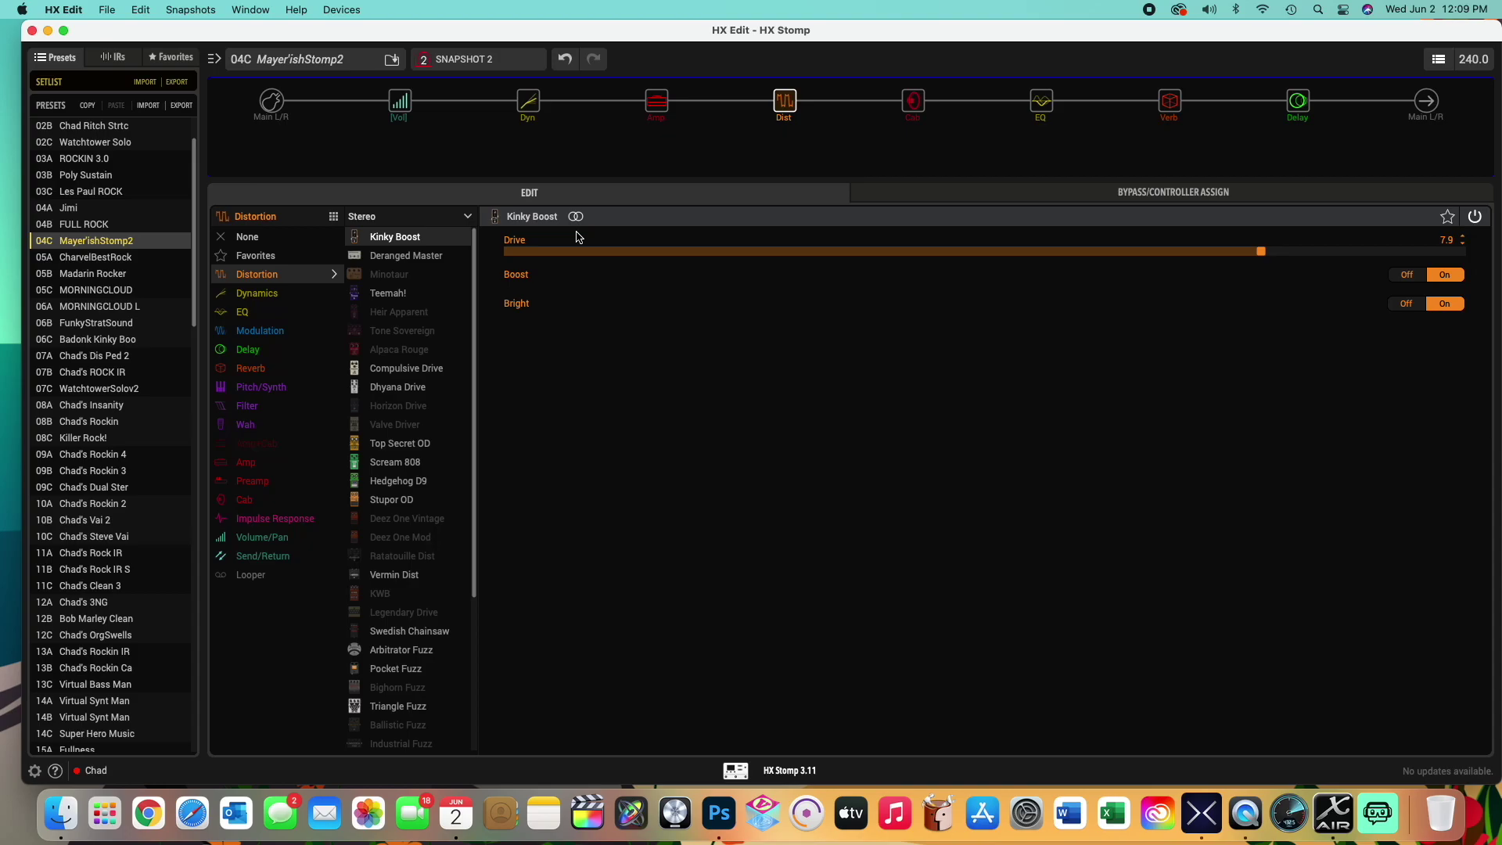
mouse_move(797, 113)
Assign the Kinky Boost Drive parameter to the Snapshots controller
left_click(1118, 196)
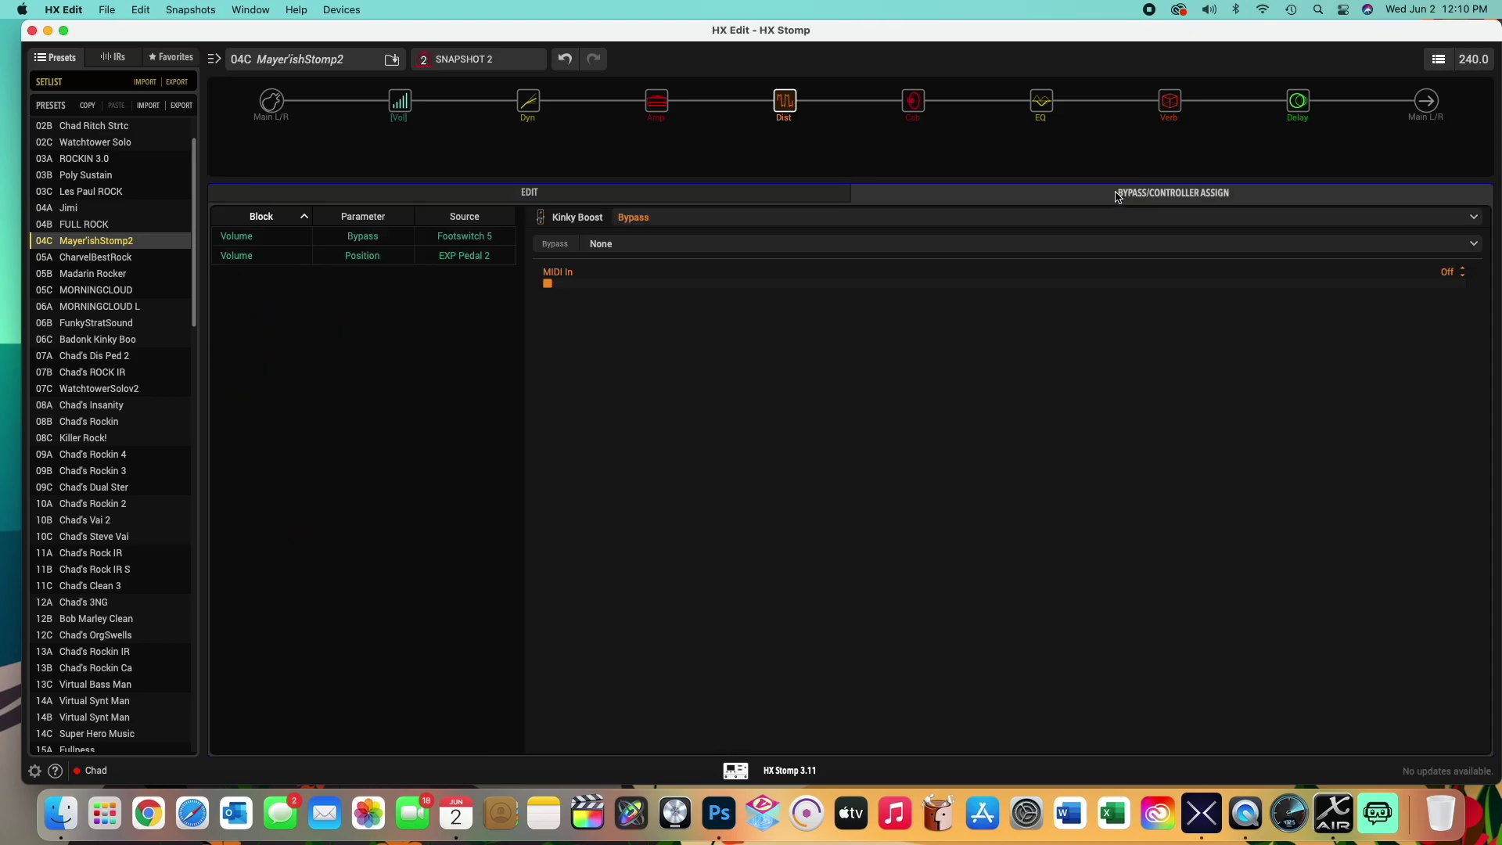
left_click(695, 219)
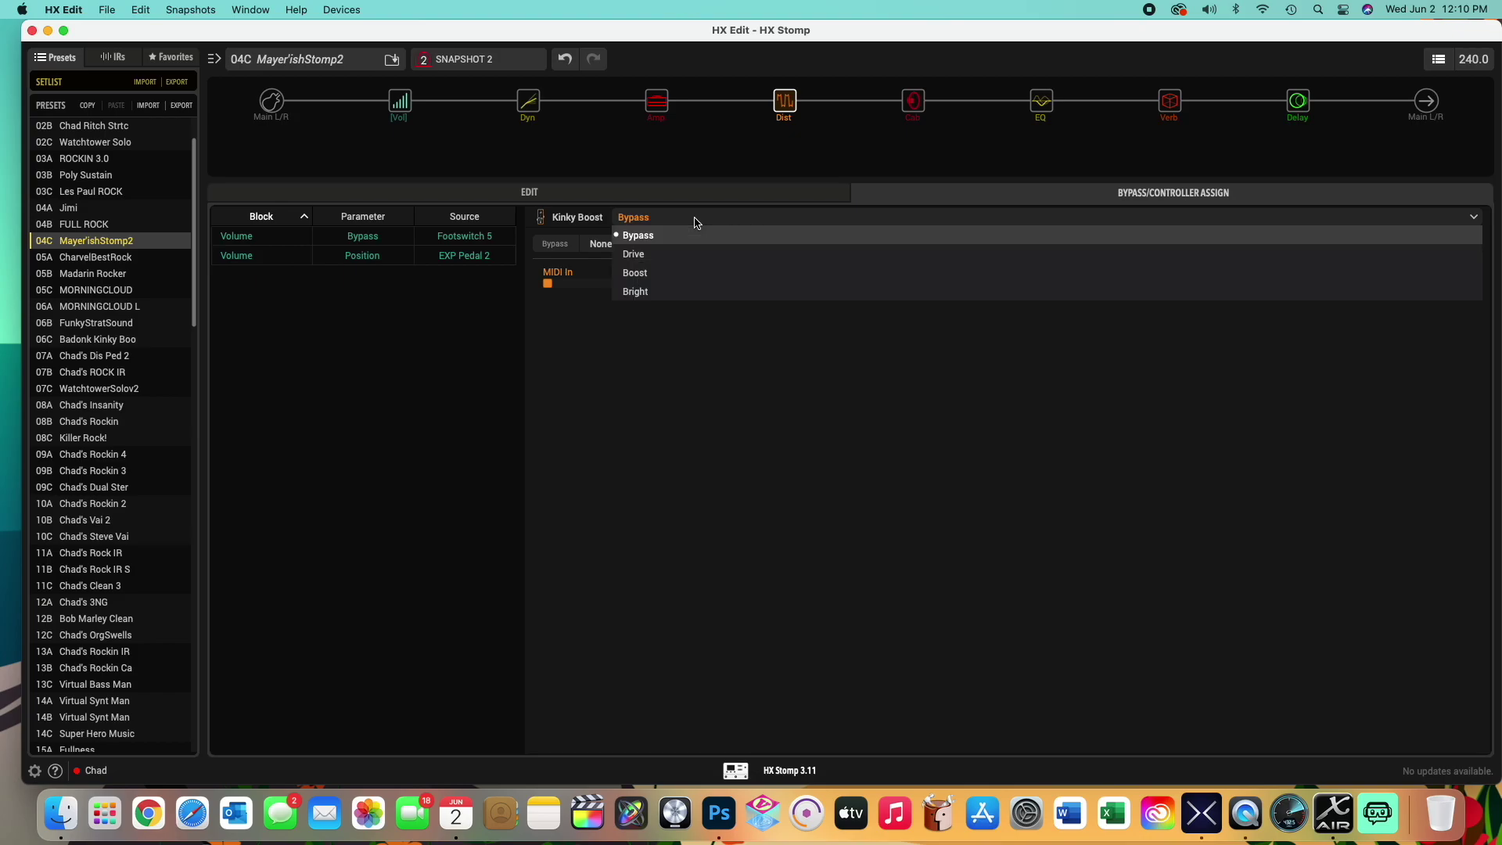
left_click(635, 255)
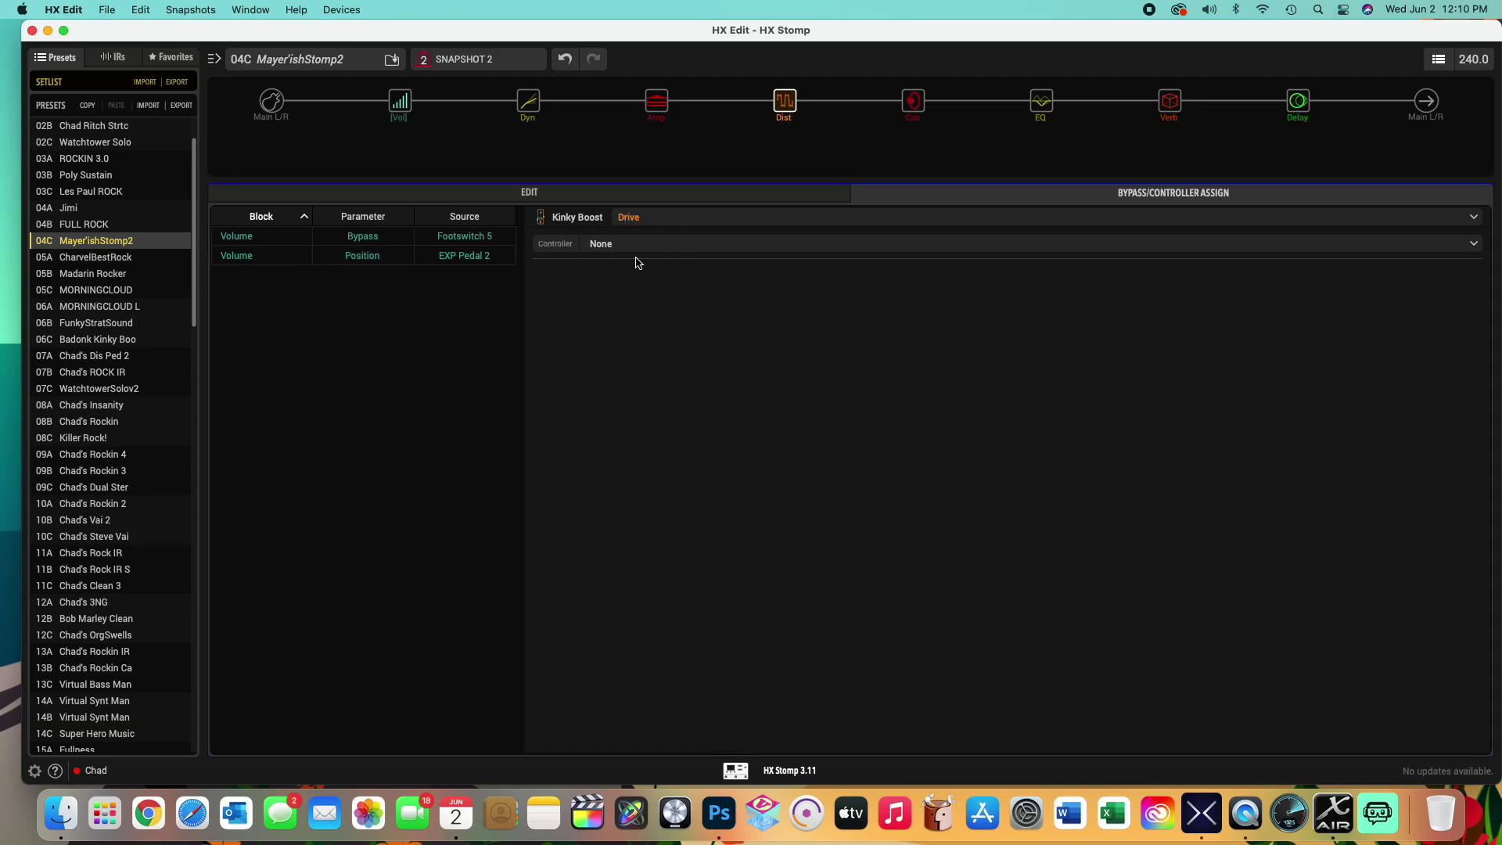
left_click(638, 245)
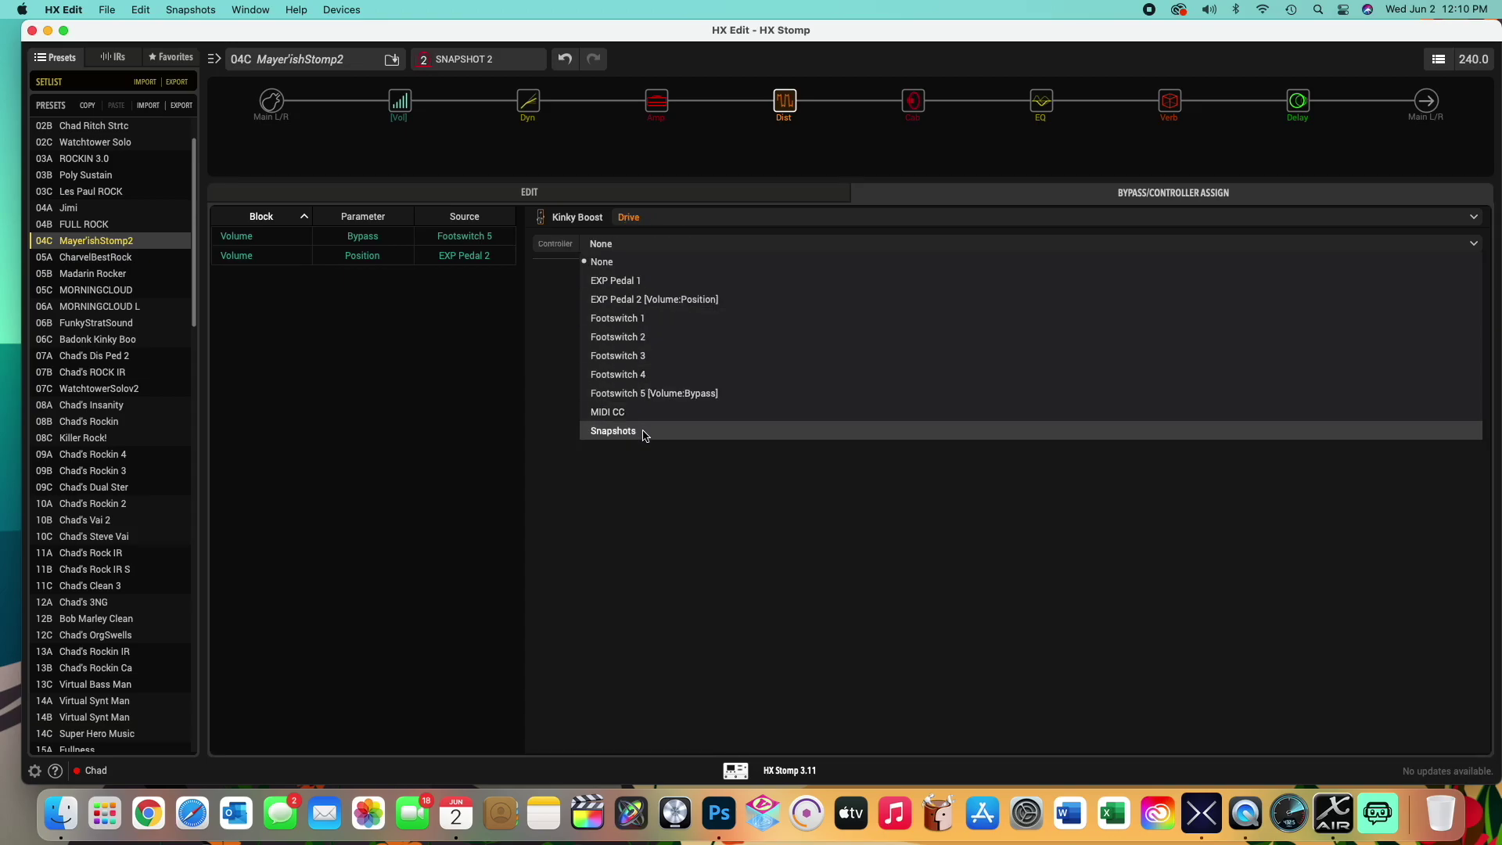
left_click(613, 431)
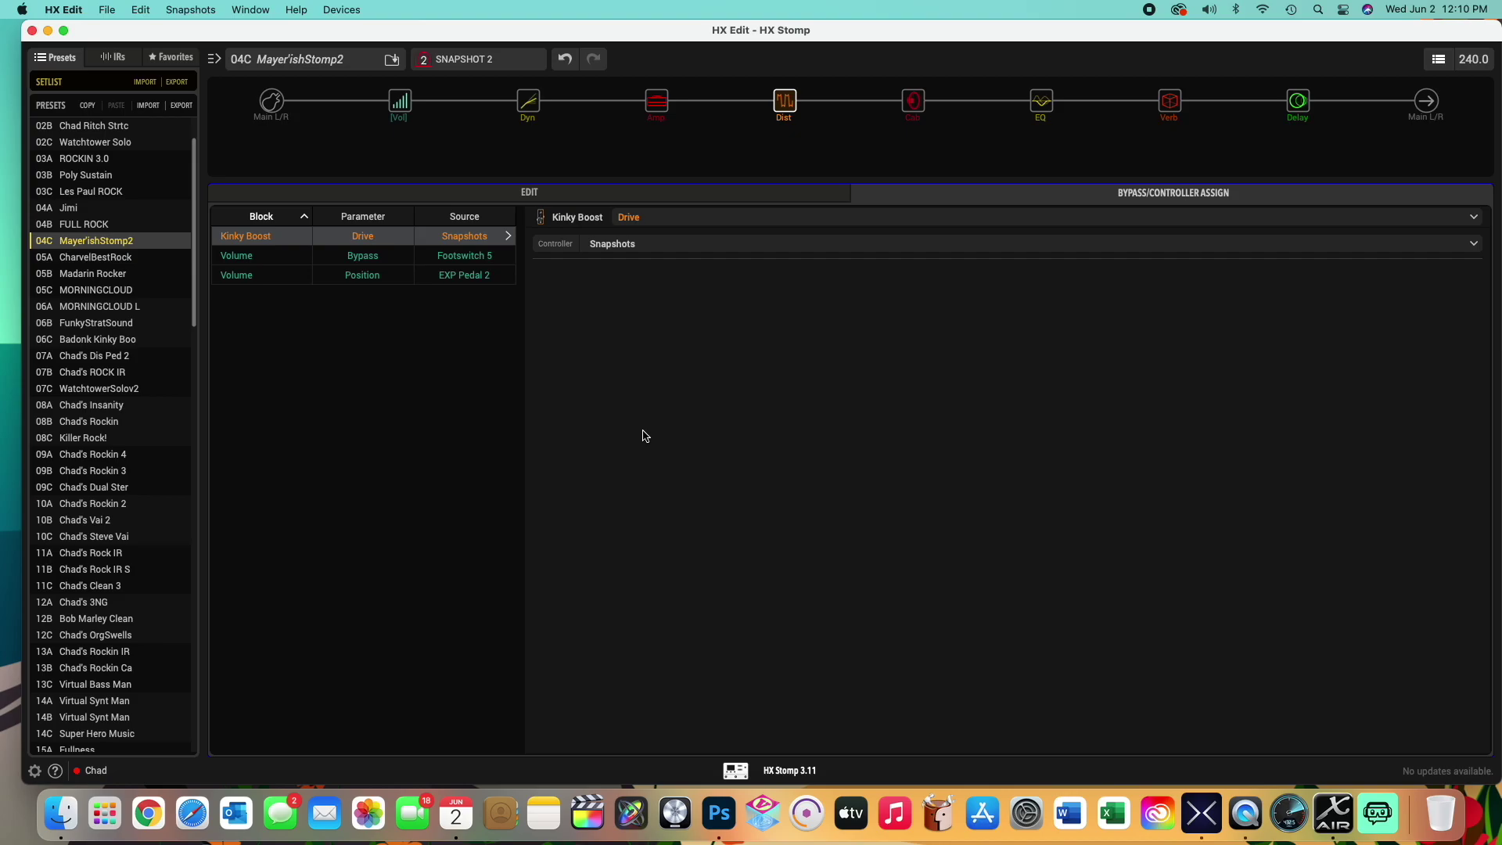
left_click(673, 201)
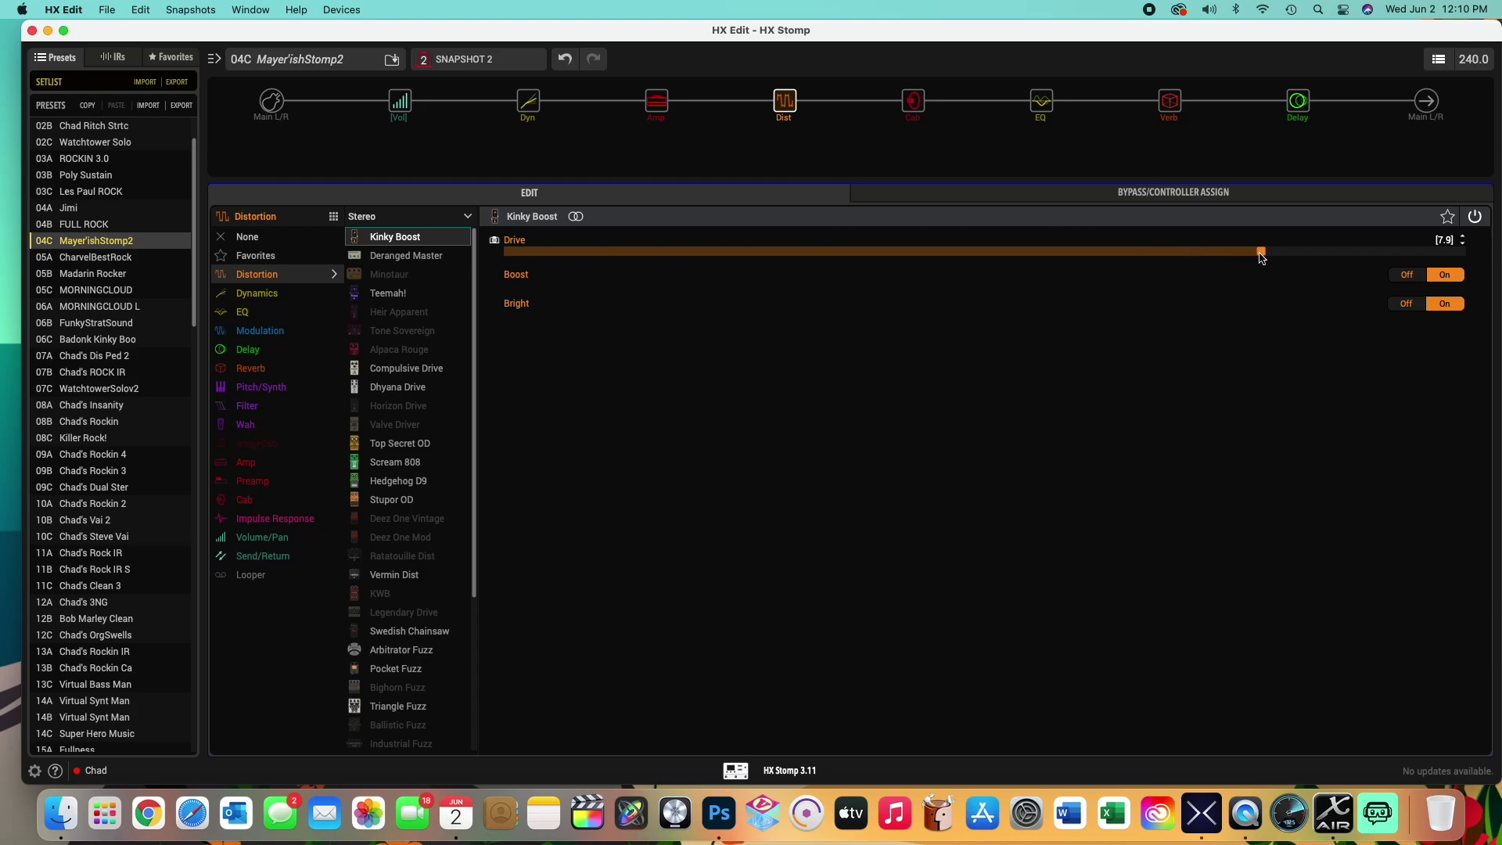
Set Kinky Boost Drive to 10.0 on Snapshot 2, checking Snapshot 1 still reads 7.9
left_click_drag(1260, 257, 1487, 272)
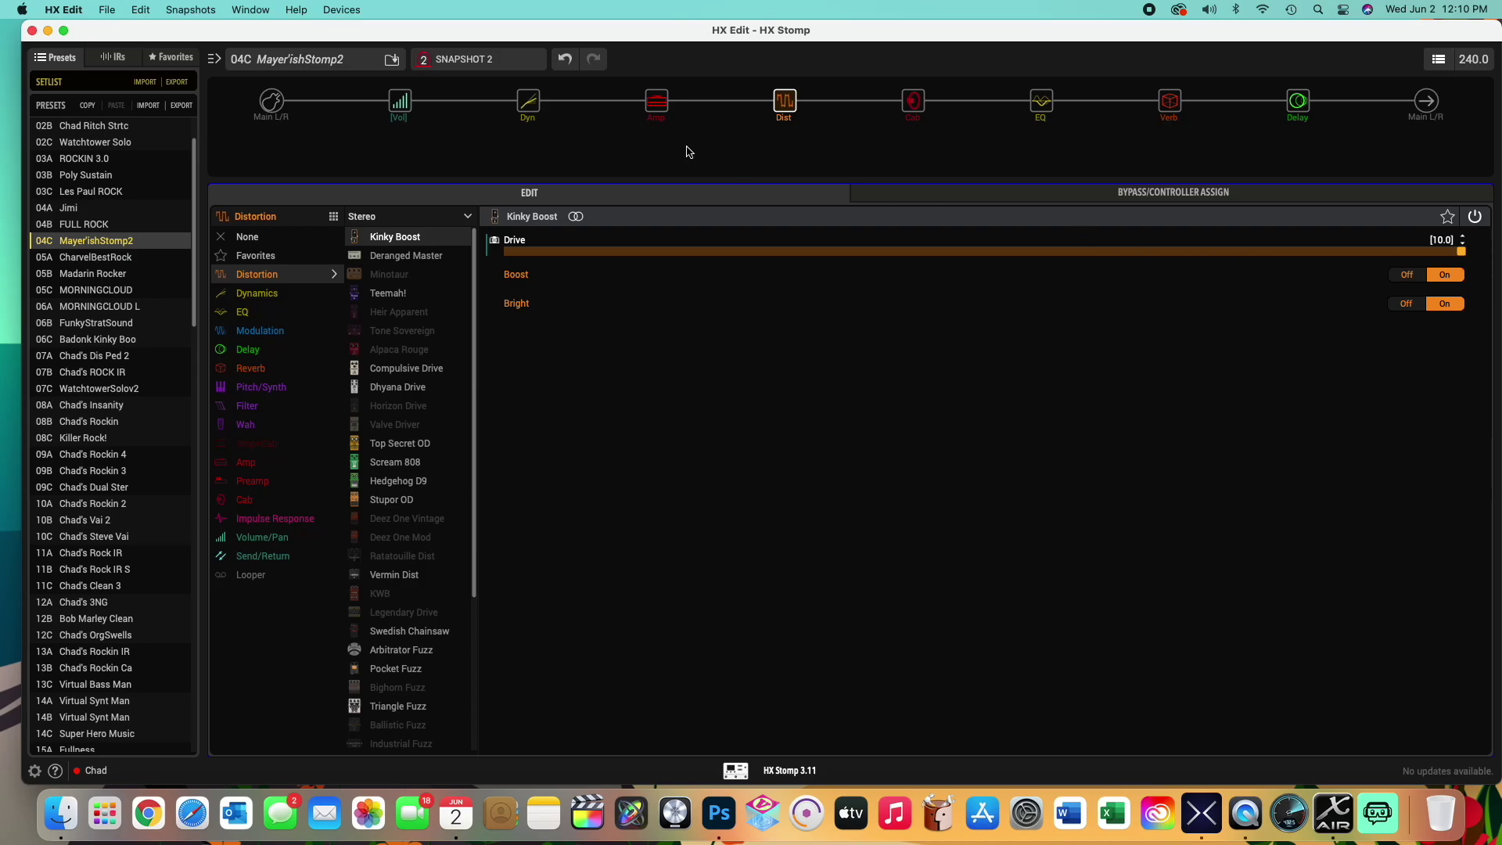
left_click(473, 60)
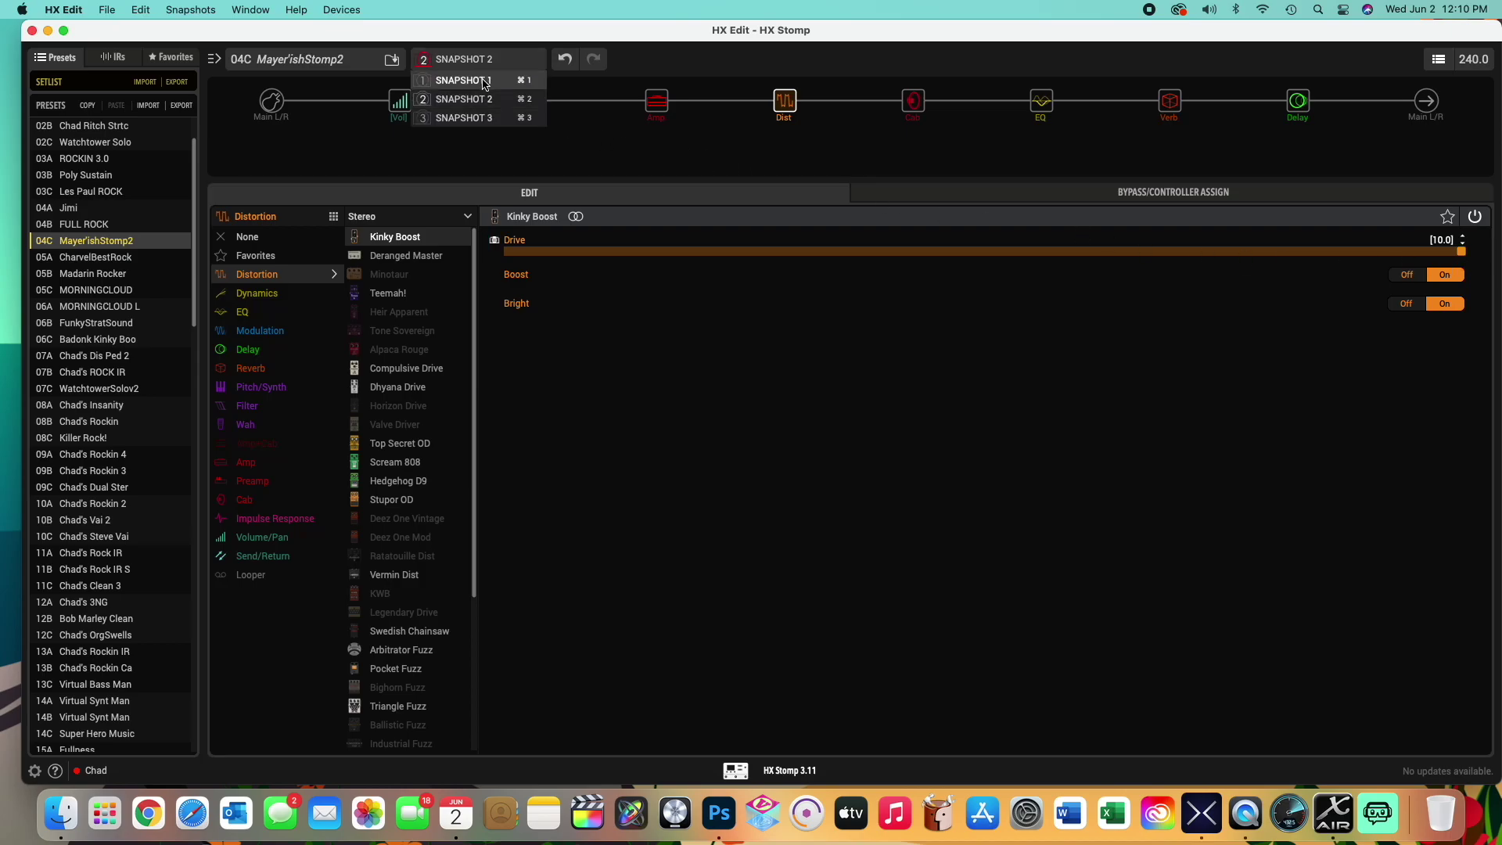
left_click(485, 81)
left_click(486, 67)
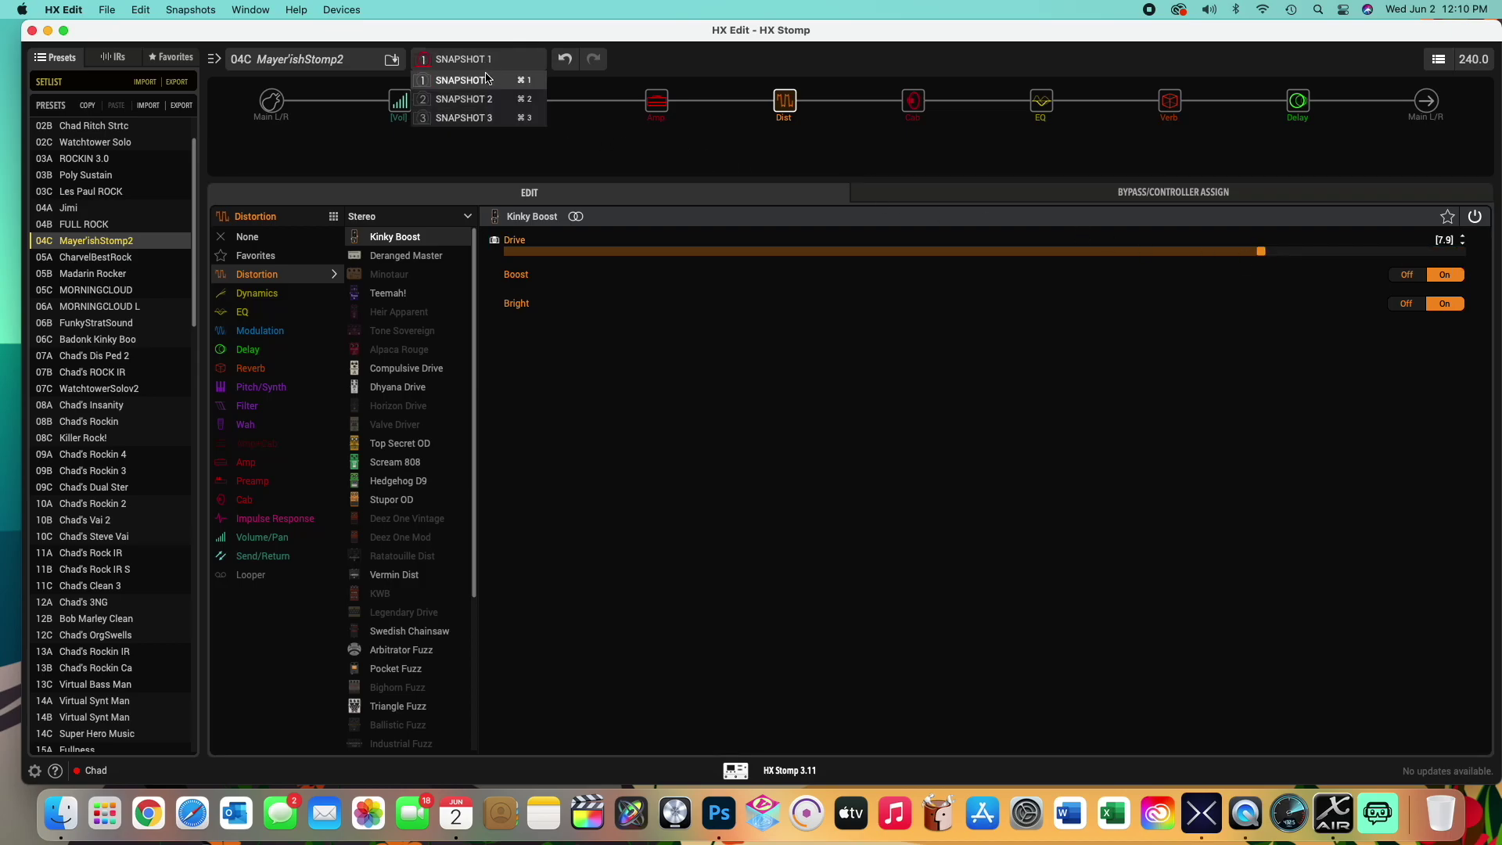
left_click(489, 102)
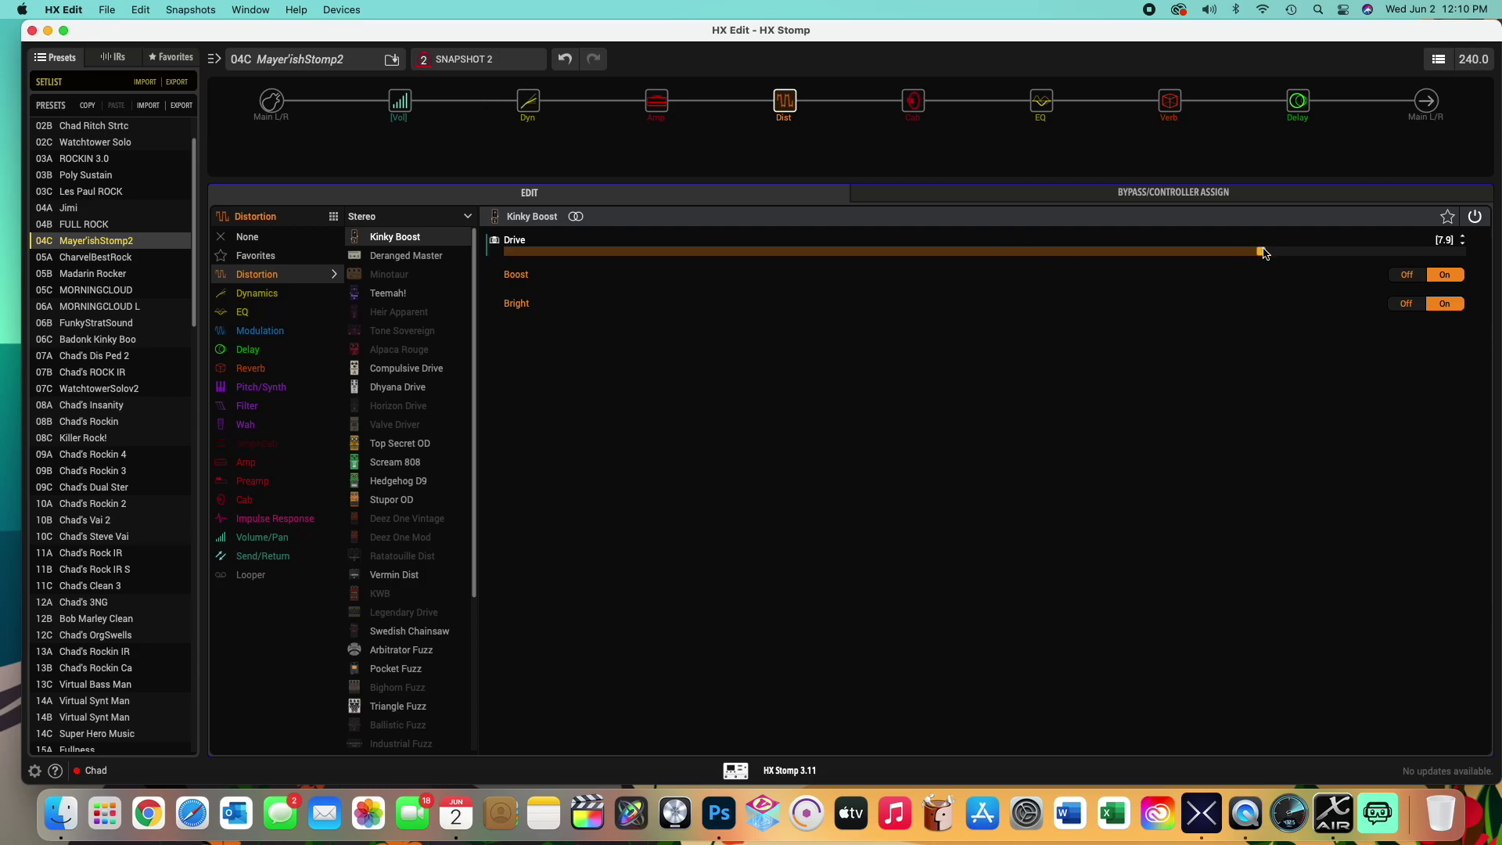
left_click_drag(1263, 253, 1471, 258)
Save the preset, then verify Drive recalls 7.9 on Snapshot 1 and 10.0 on Snapshot 2
left_click(107, 9)
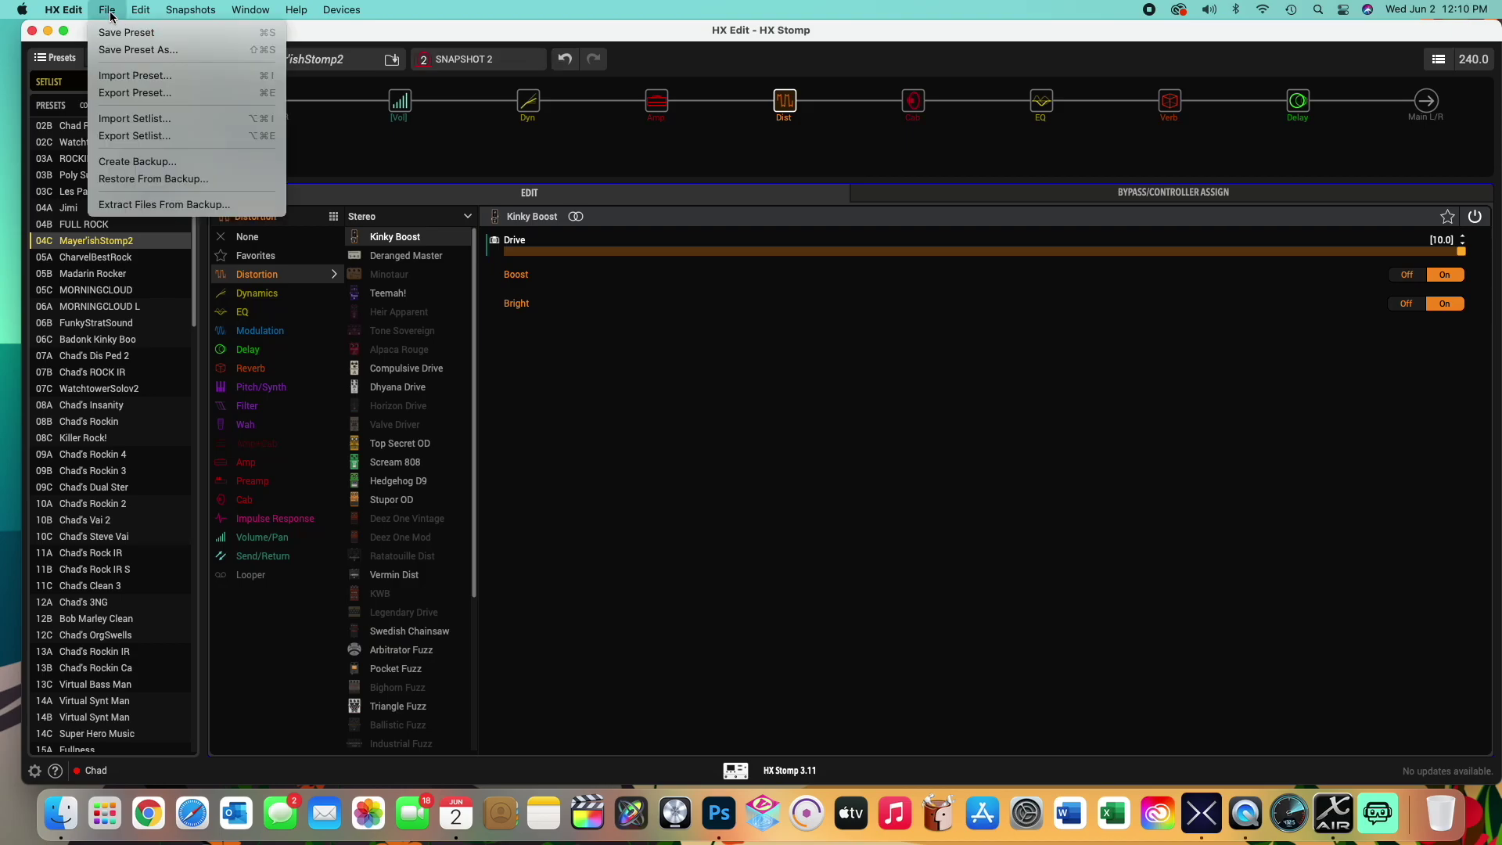
left_click(110, 33)
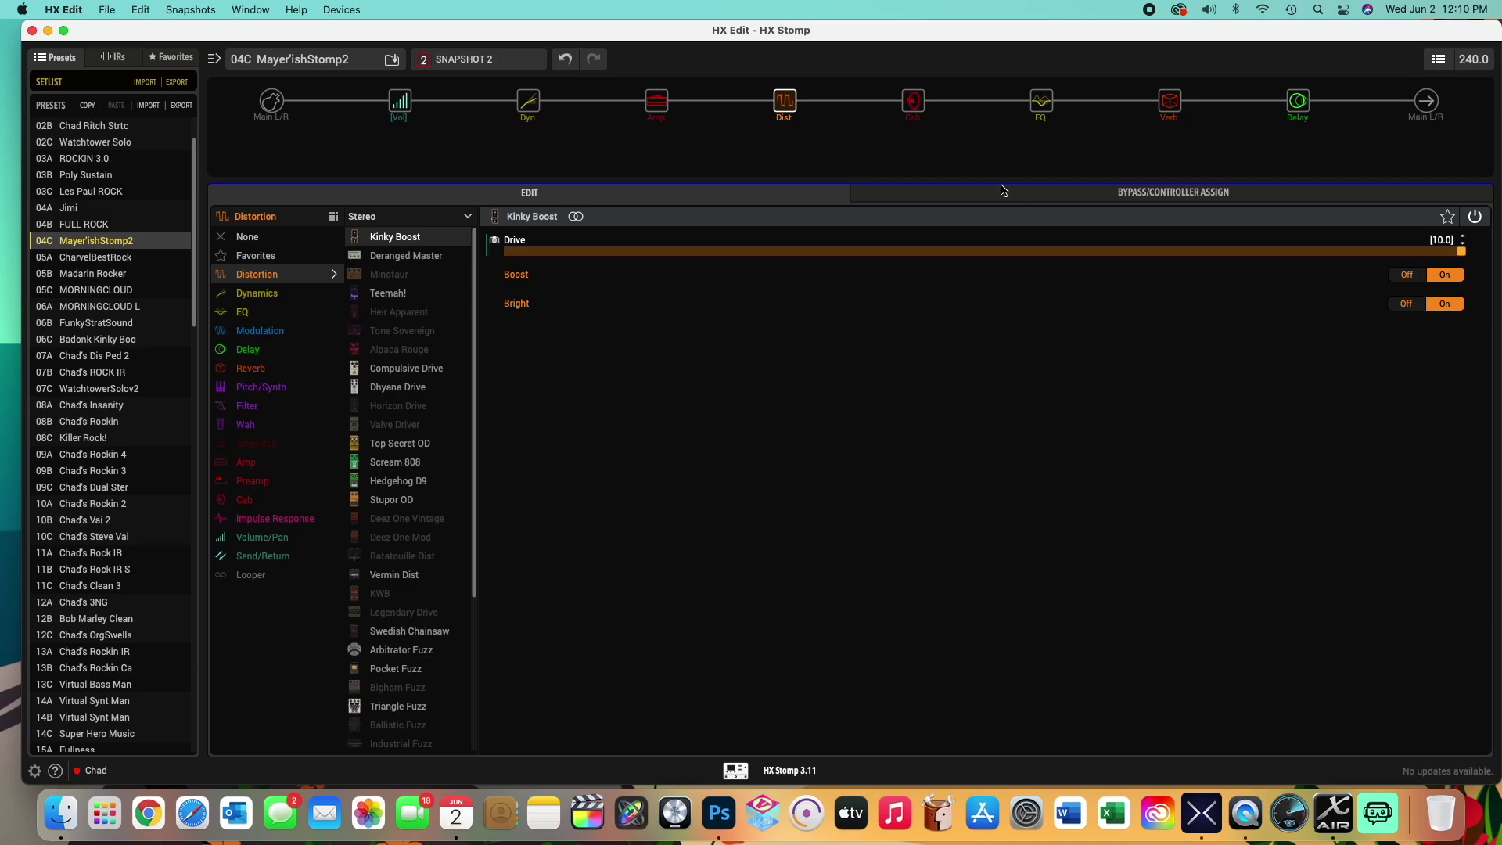
left_click(487, 62)
left_click(482, 79)
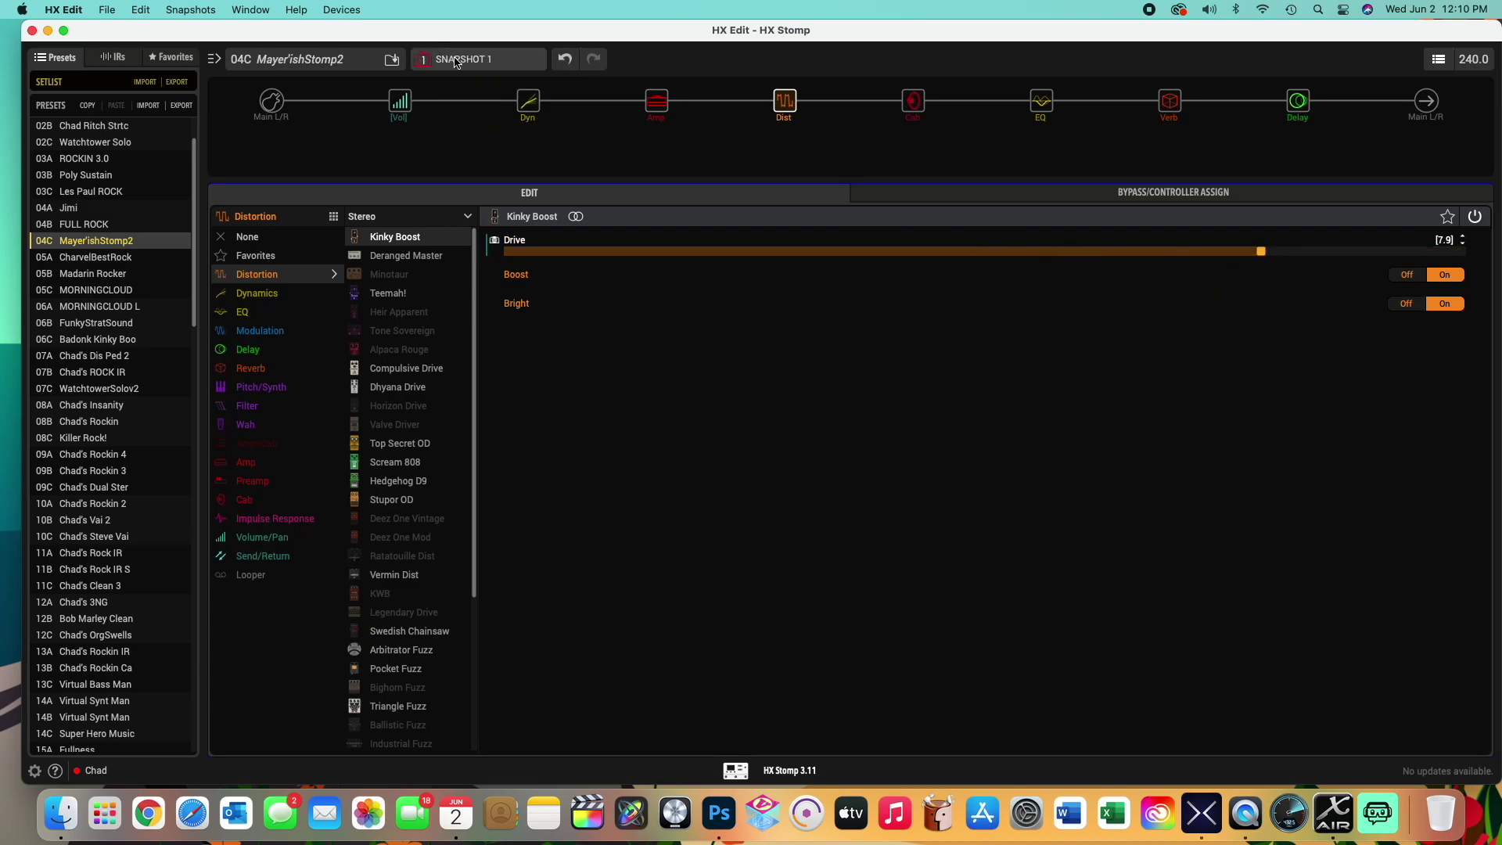
left_click(468, 60)
left_click(465, 100)
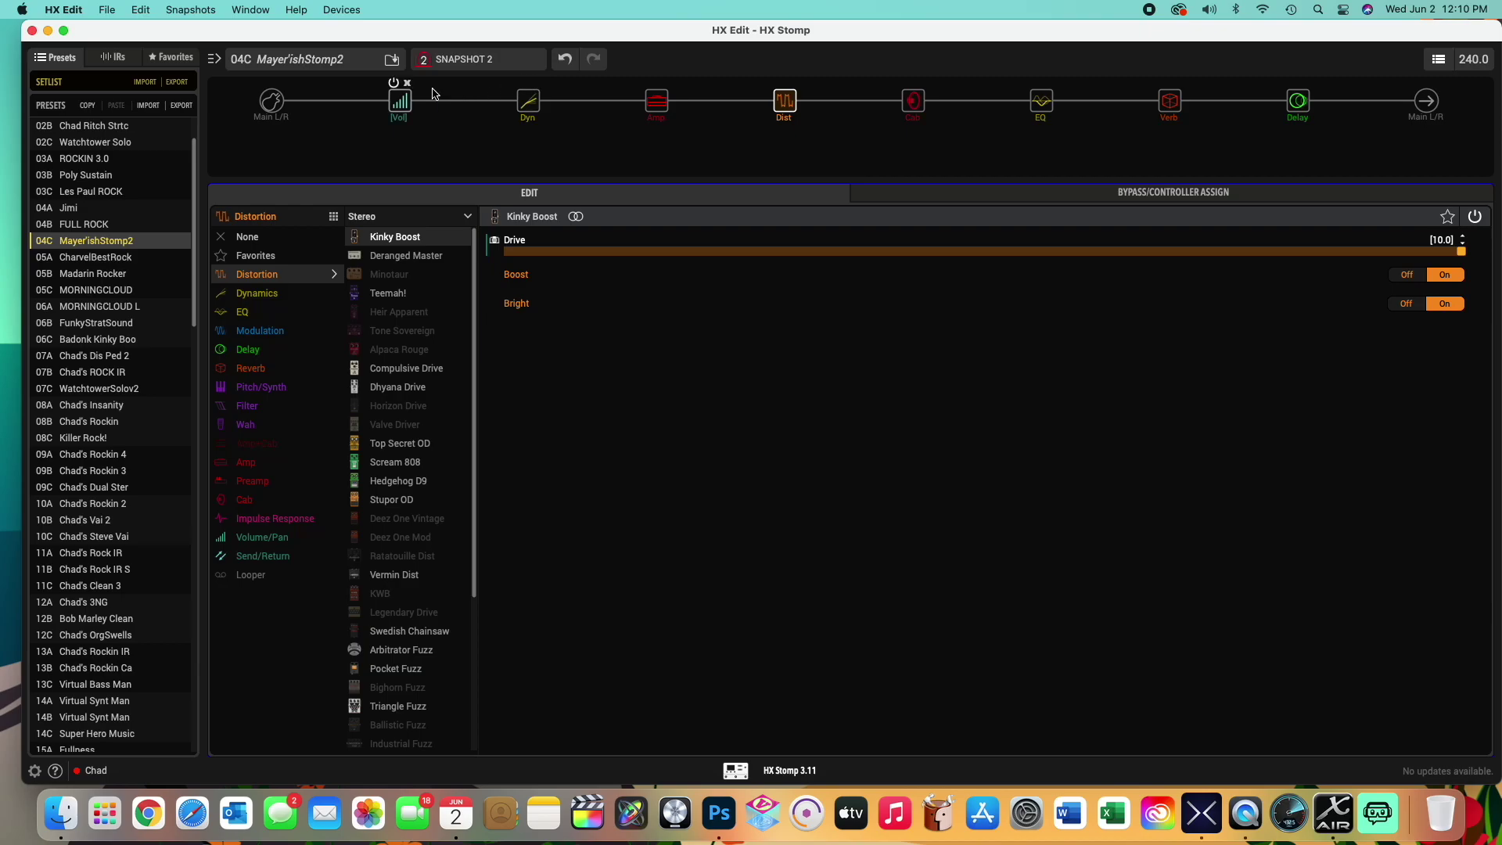
left_click(108, 10)
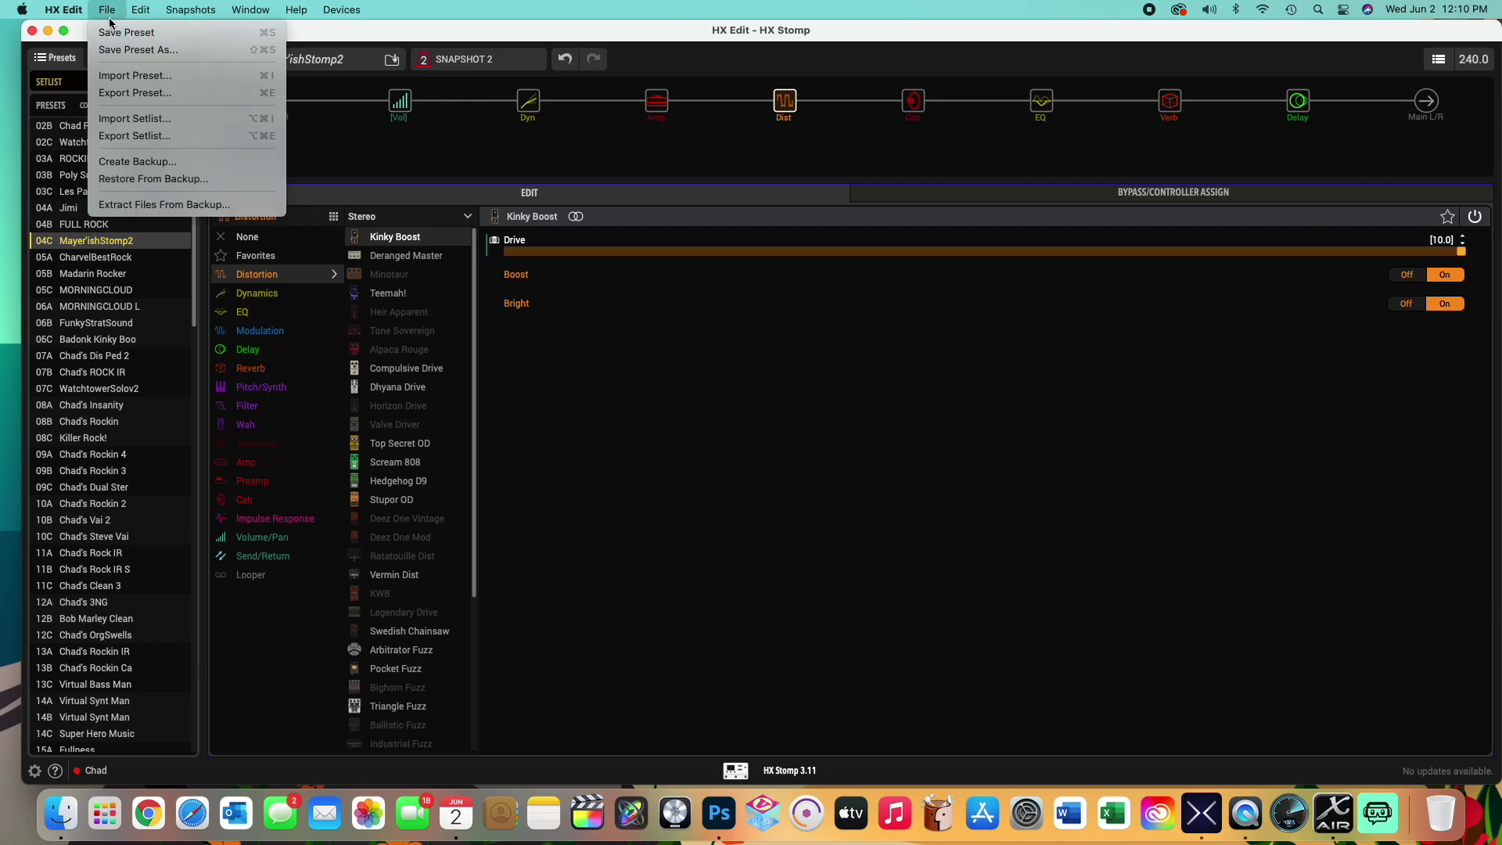
left_click(792, 401)
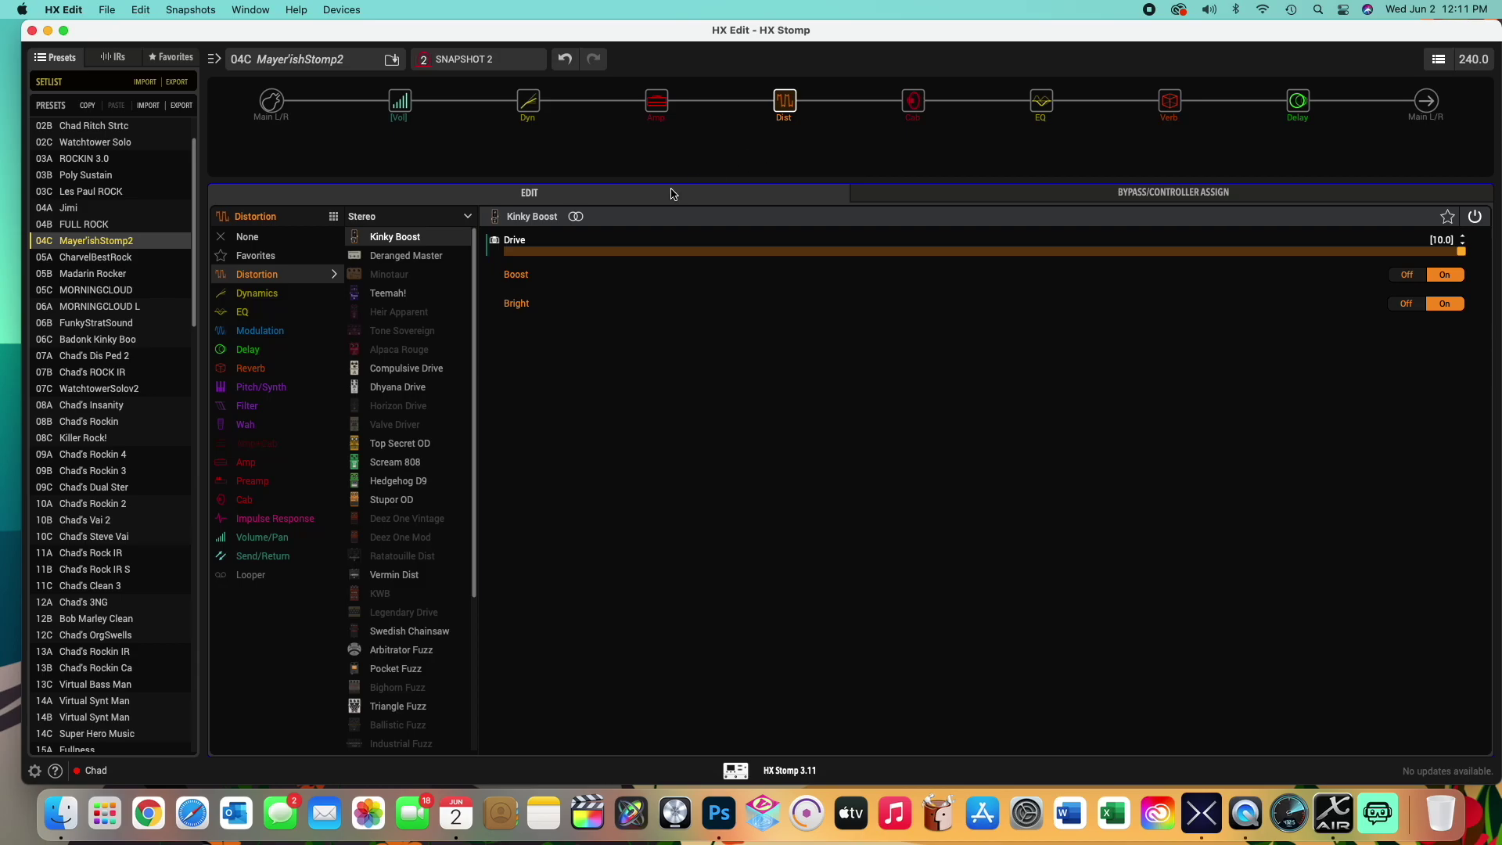
Reload the saved Mayer'ishStomp2, switch to Snapshot 3, and select the Kinky Boost Dist block
left_click(495, 242)
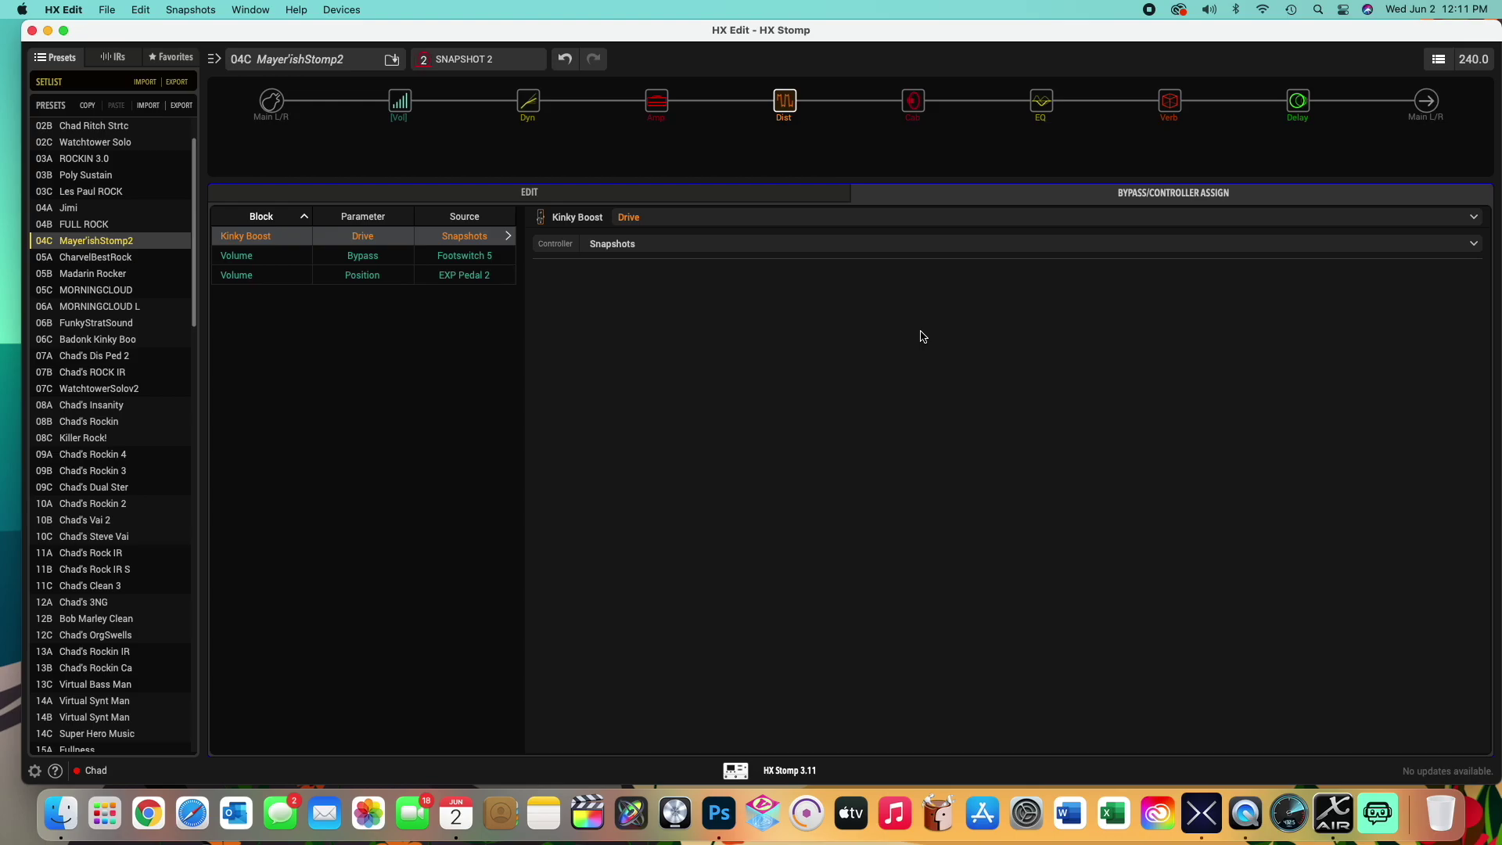
left_click(114, 242)
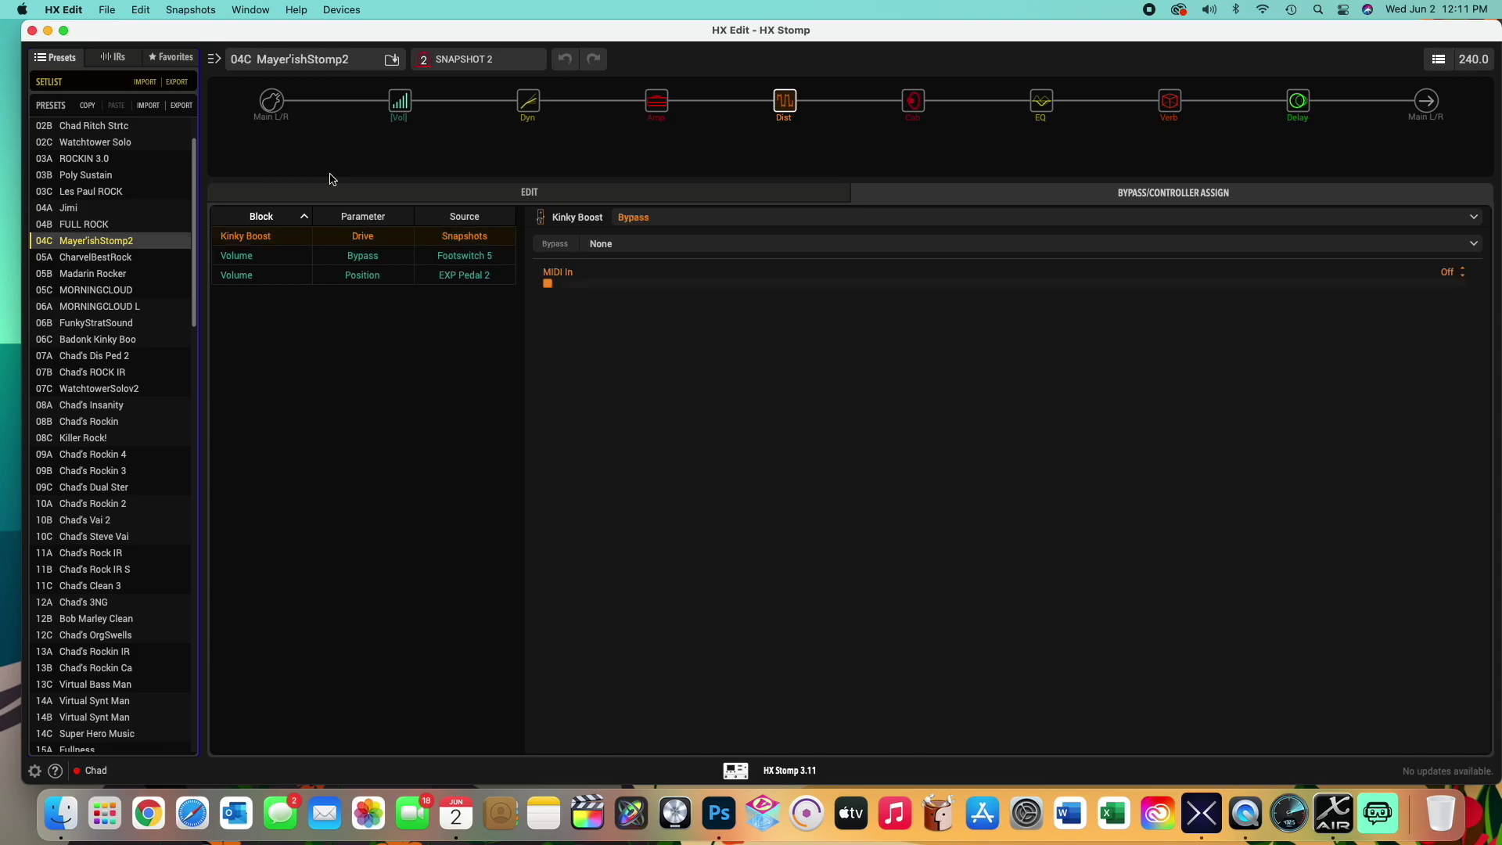
left_click(513, 60)
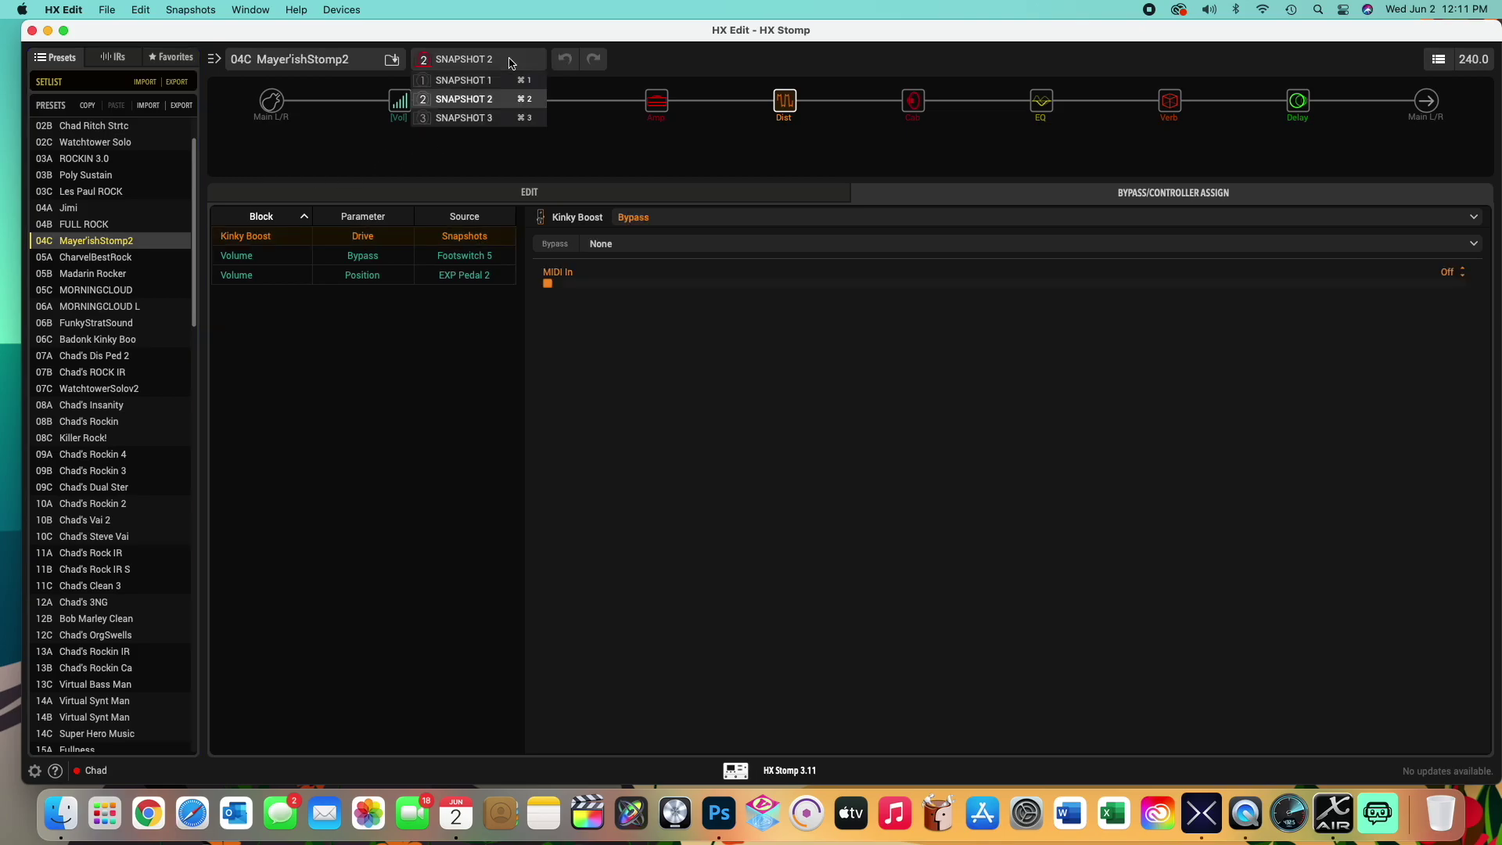
left_click(493, 117)
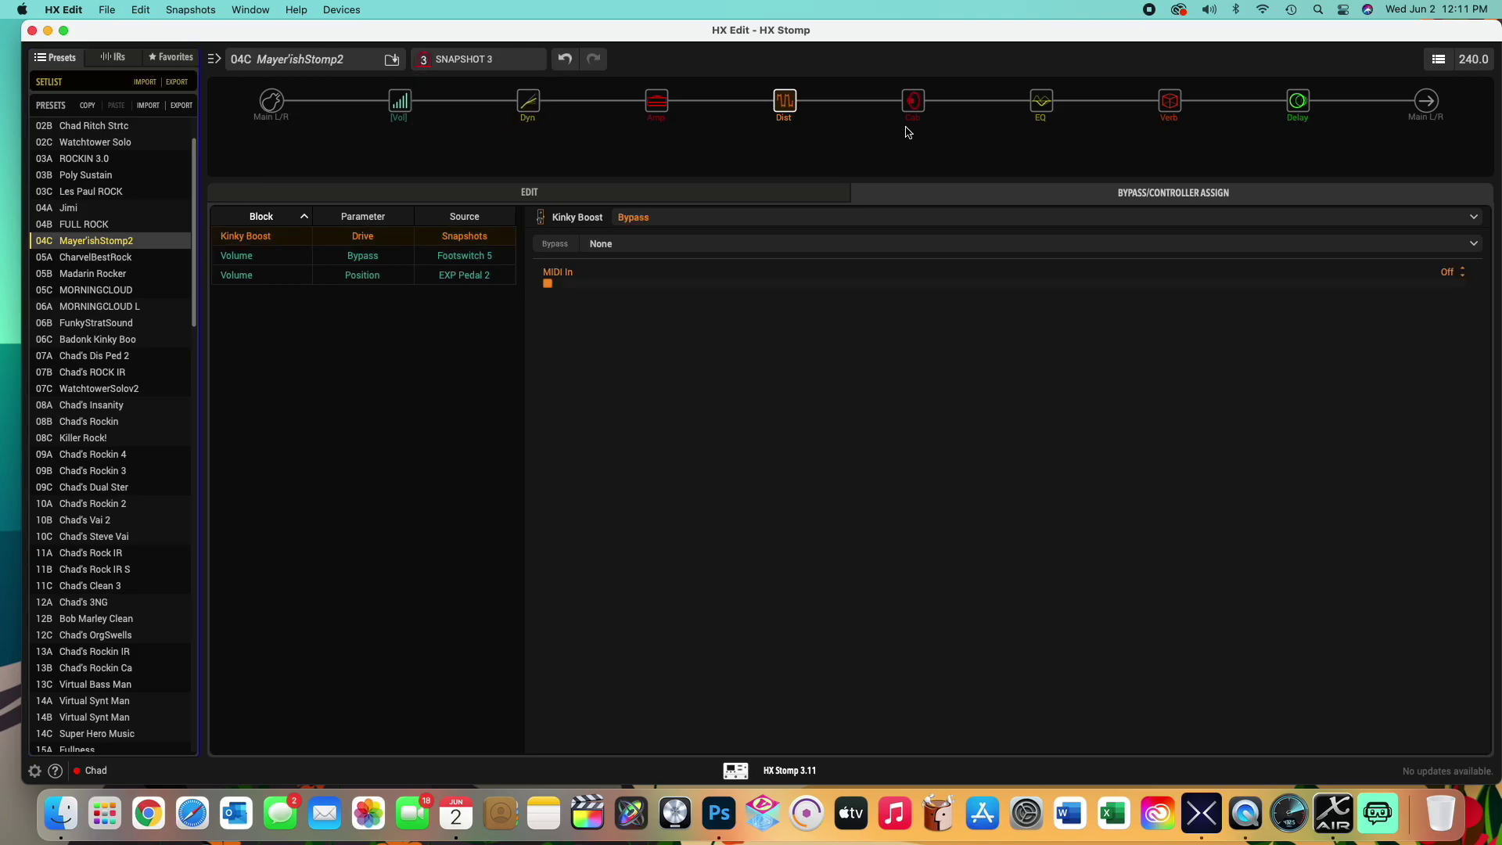
mouse_move(1305, 108)
mouse_move(1048, 123)
left_click(787, 102)
Check Snapshot Bypass on the Dist, Amp, Dyn and Vol blocks through their right-click options
right_click(788, 103)
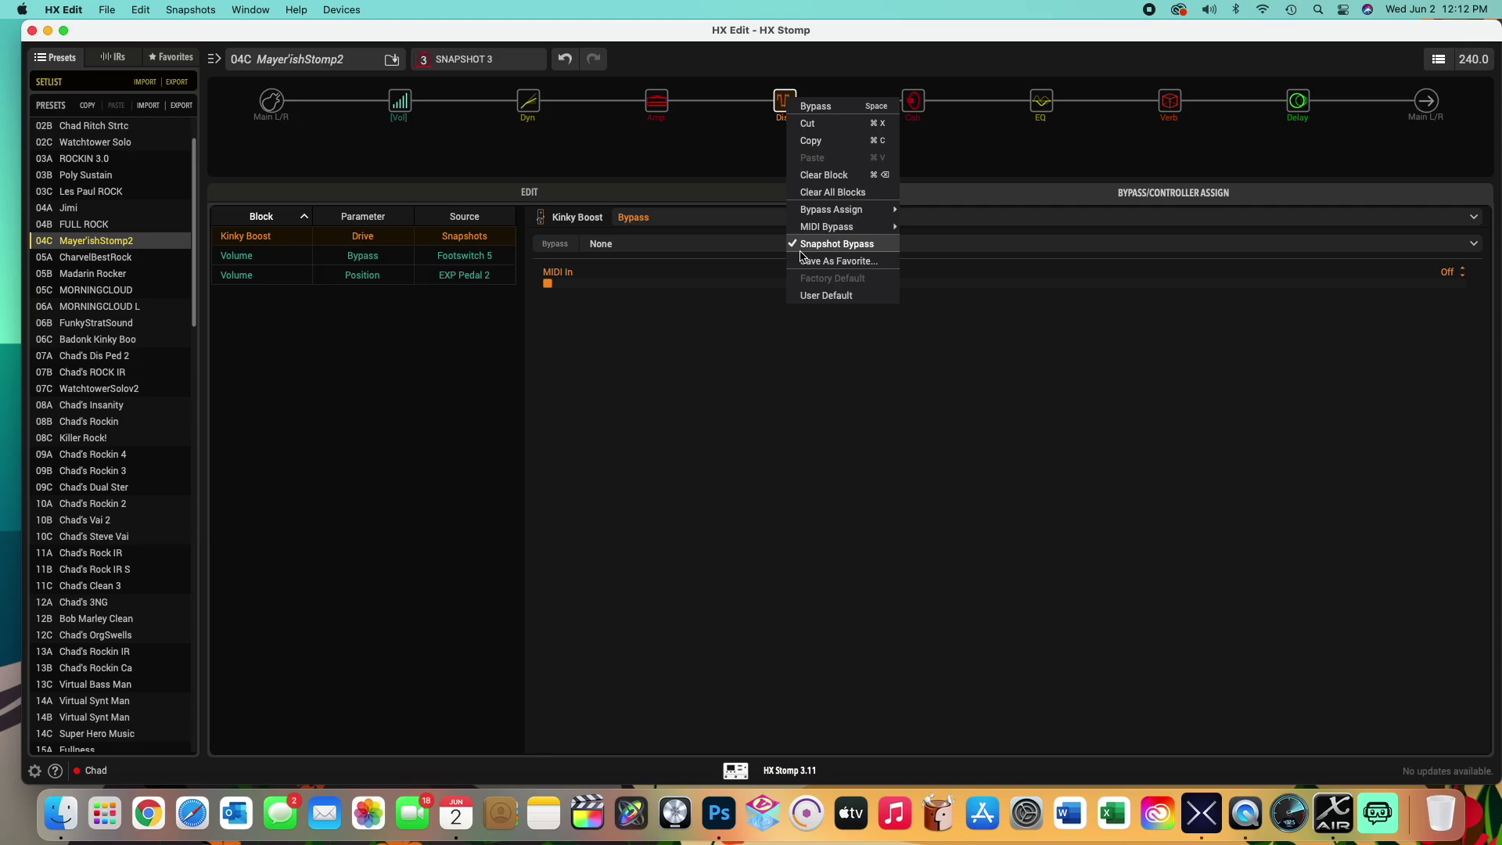
left_click(653, 102)
right_click(654, 103)
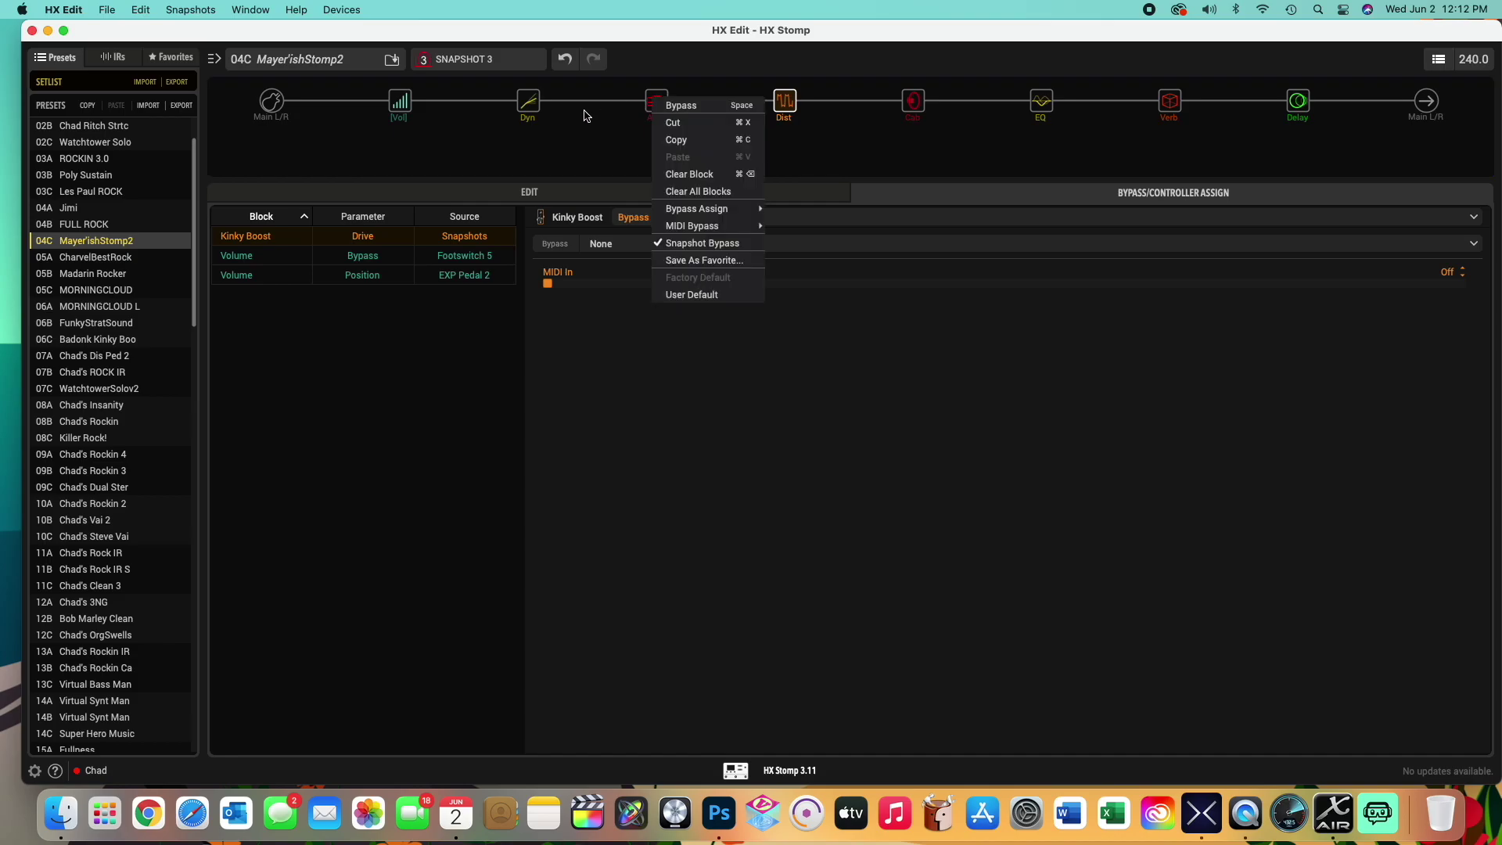
left_click(538, 113)
right_click(539, 113)
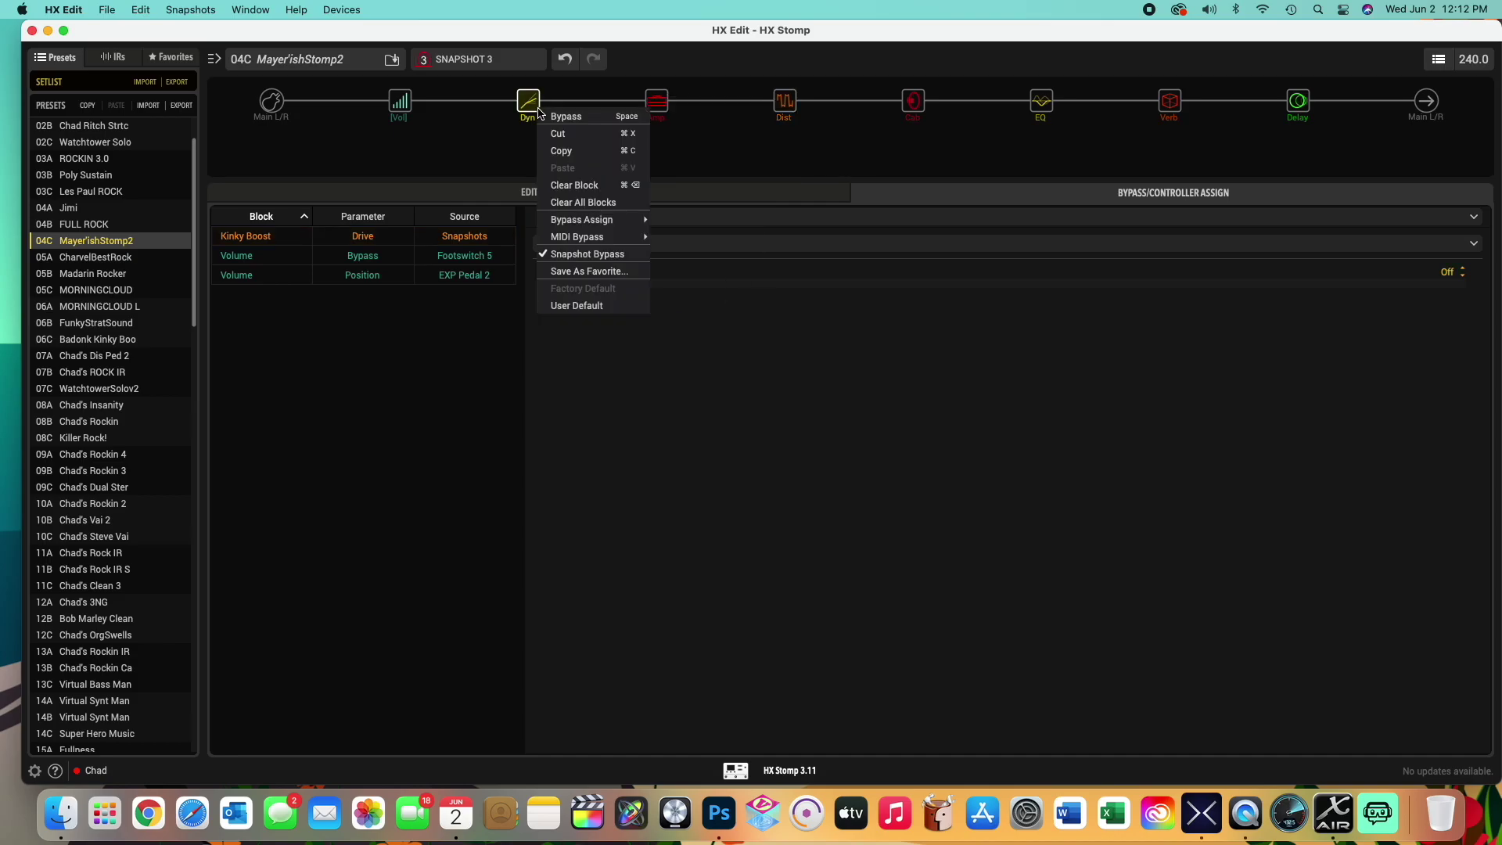
left_click(407, 114)
right_click(406, 113)
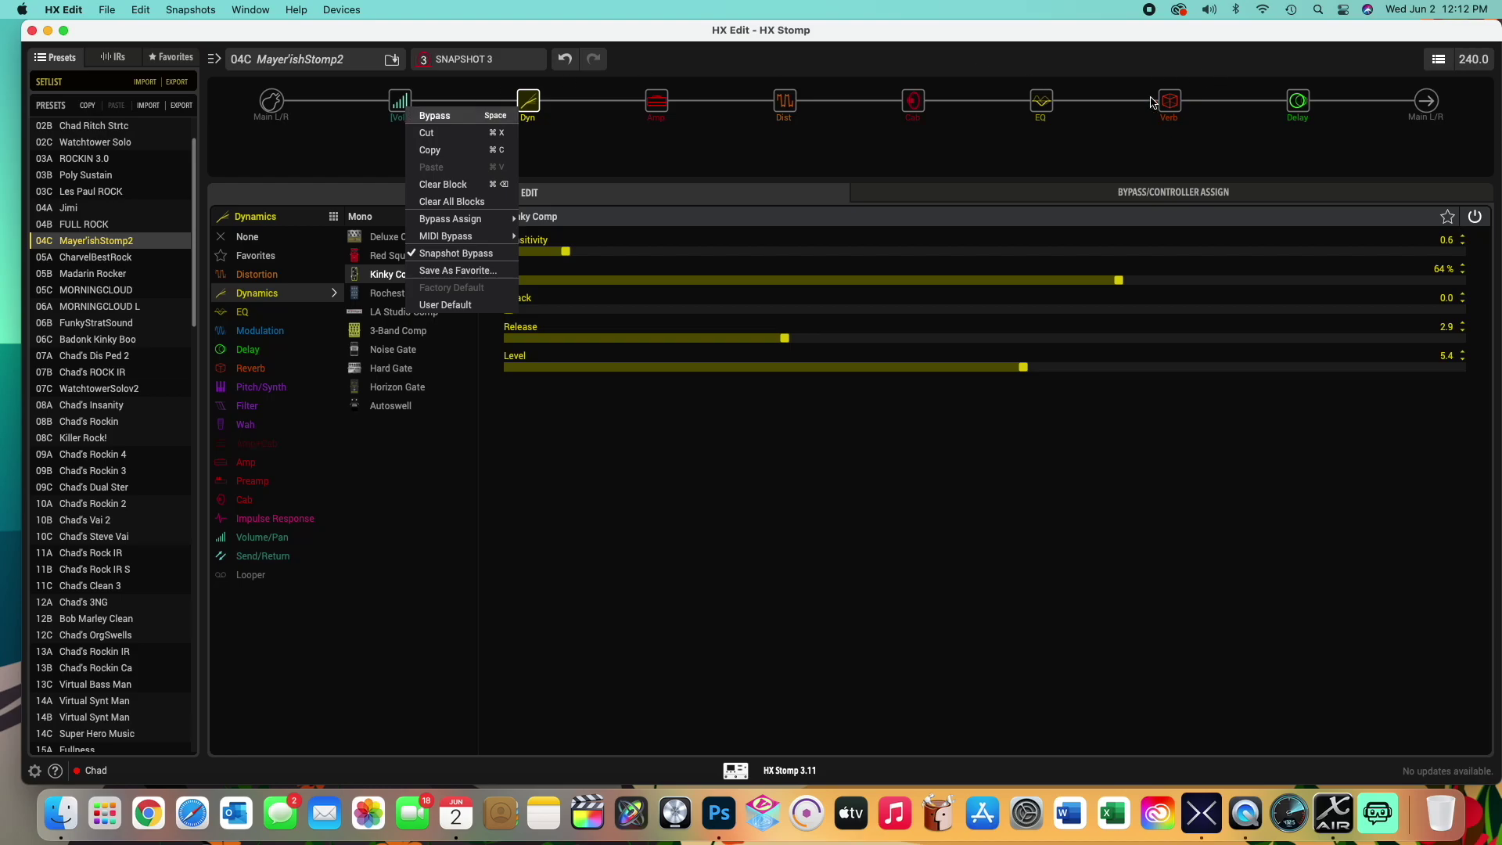
Select the Glitz reverb block and check Snapshot Bypass on the Verb, Delay and EQ blocks
left_click(1156, 102)
right_click(1171, 108)
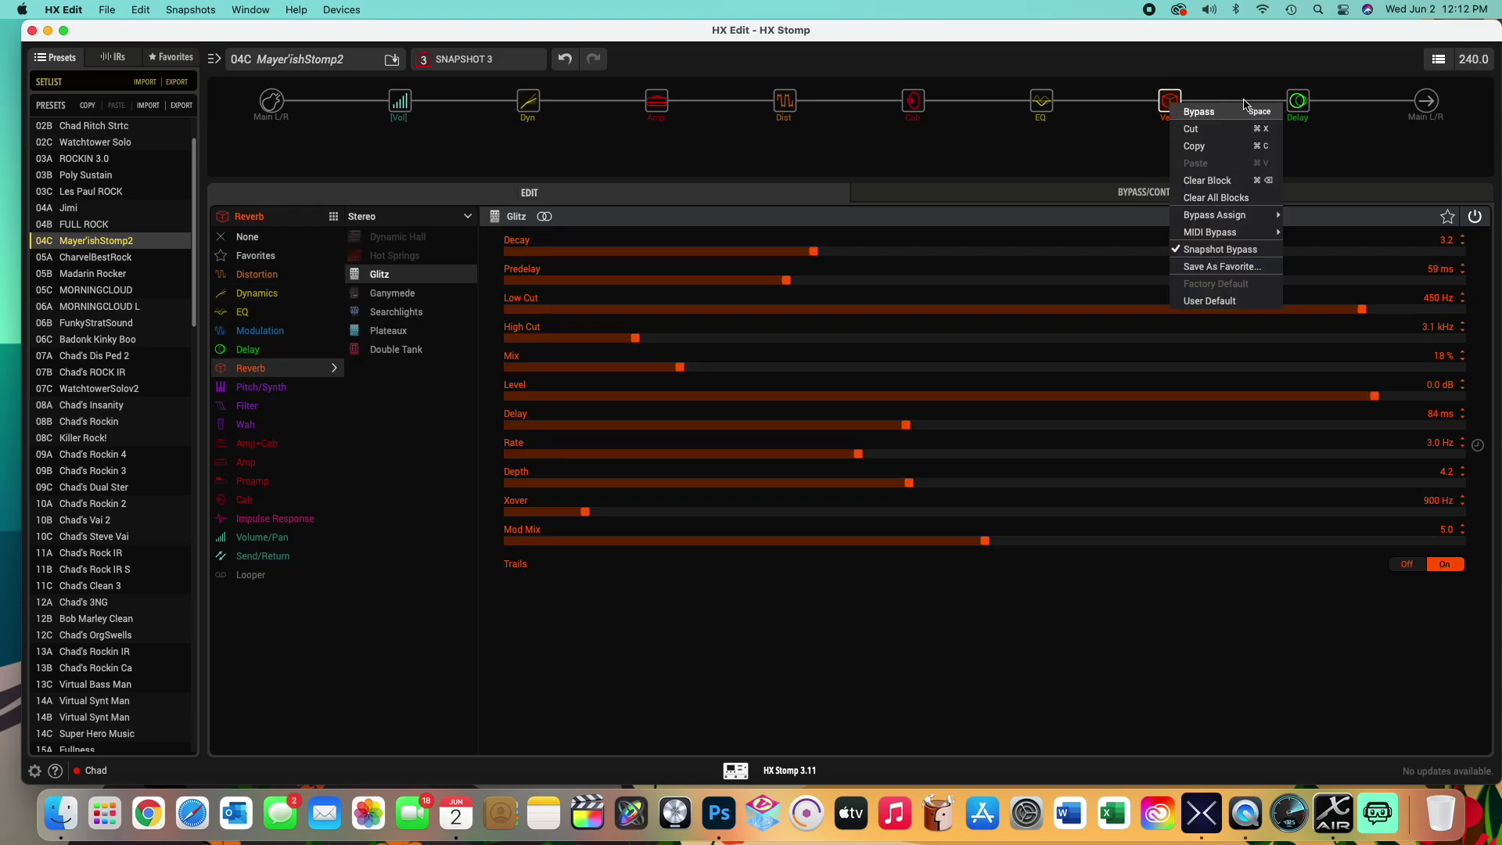
left_click(1303, 100)
right_click(1304, 101)
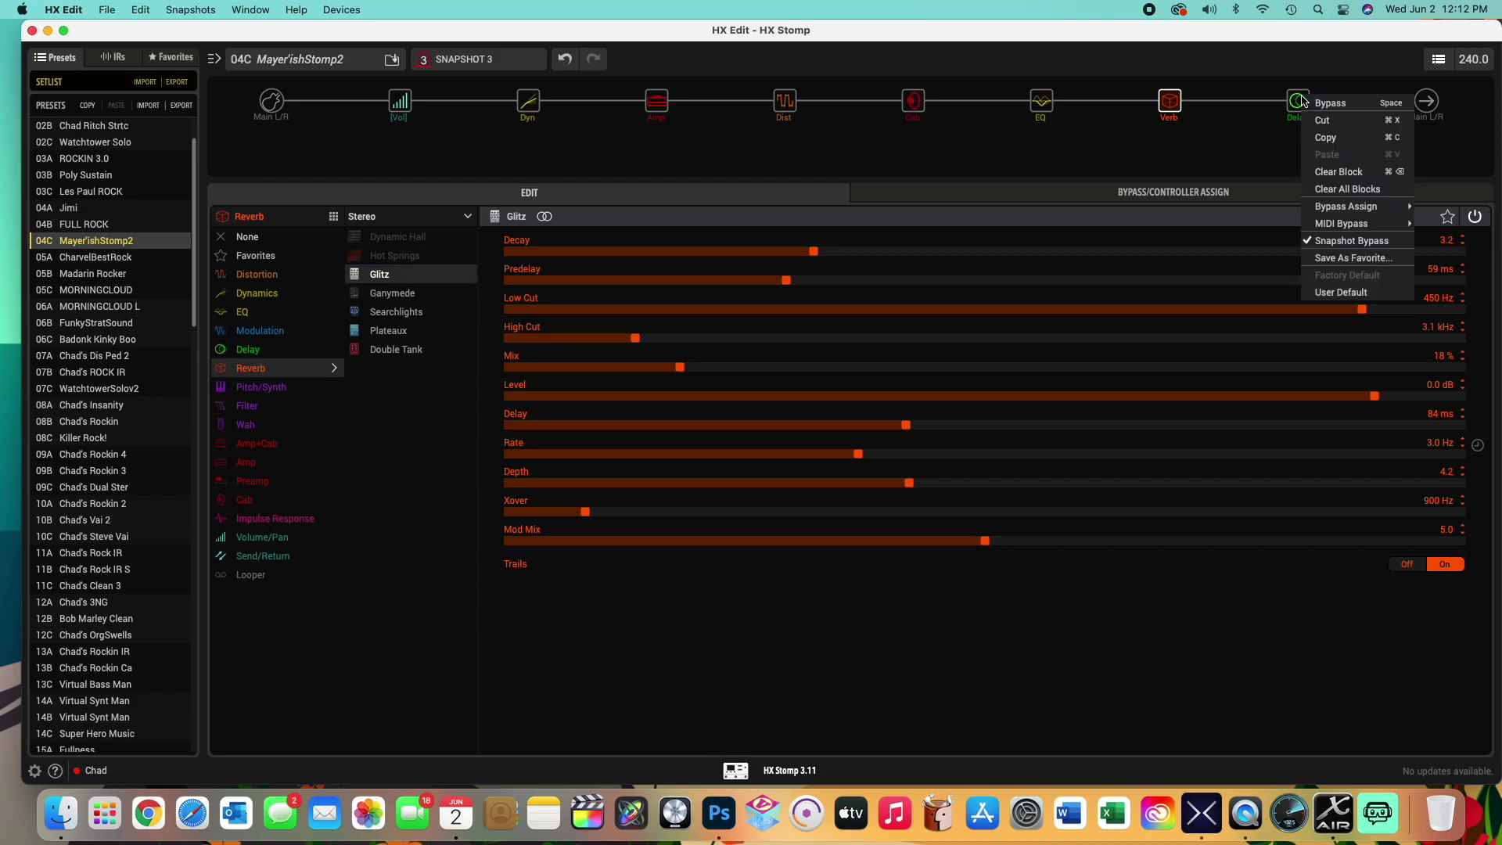
left_click(1043, 105)
right_click(1042, 105)
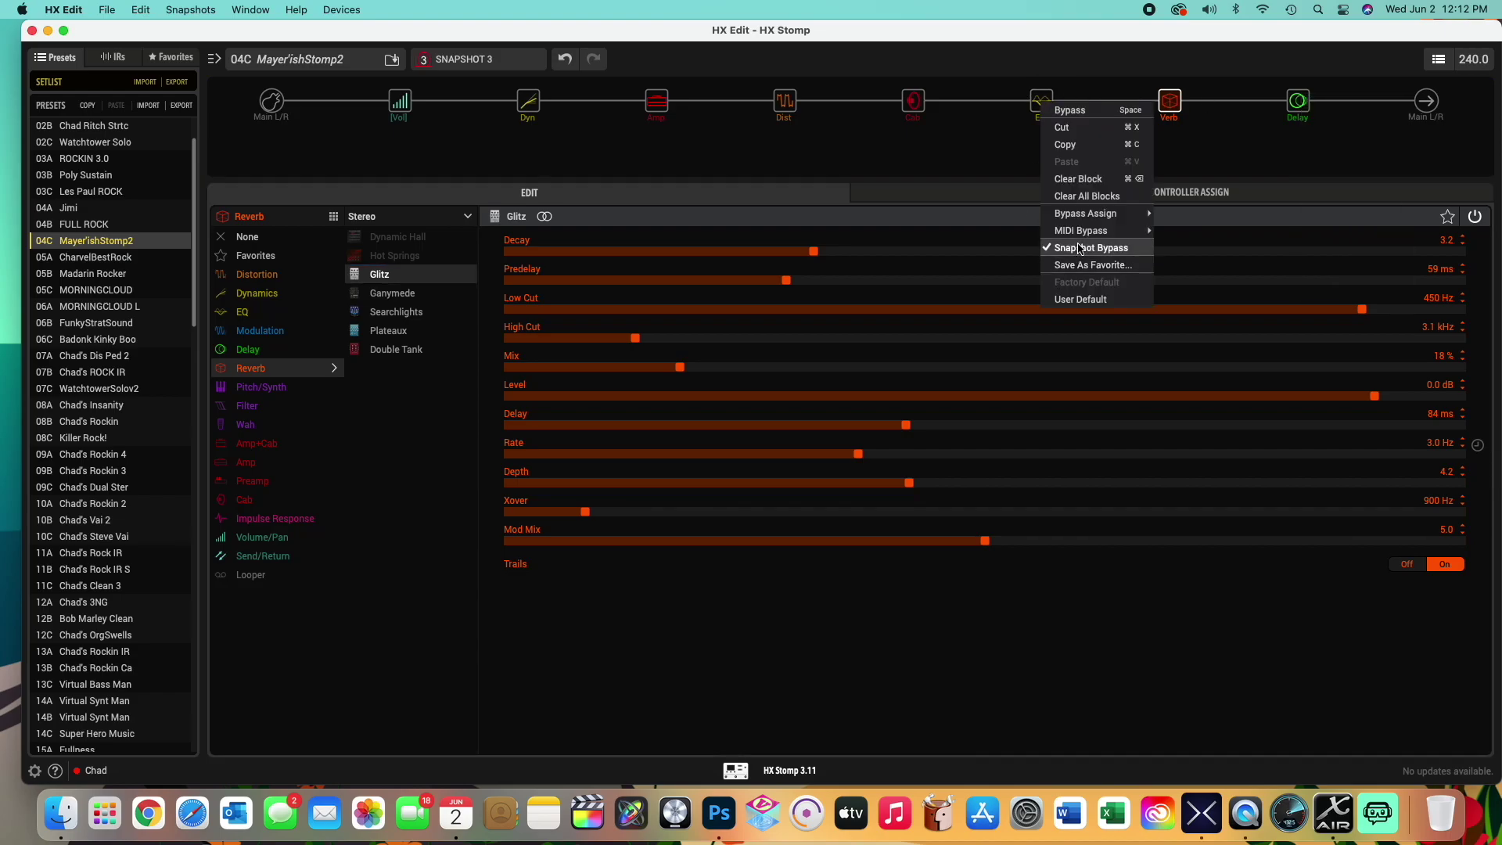
left_click(520, 158)
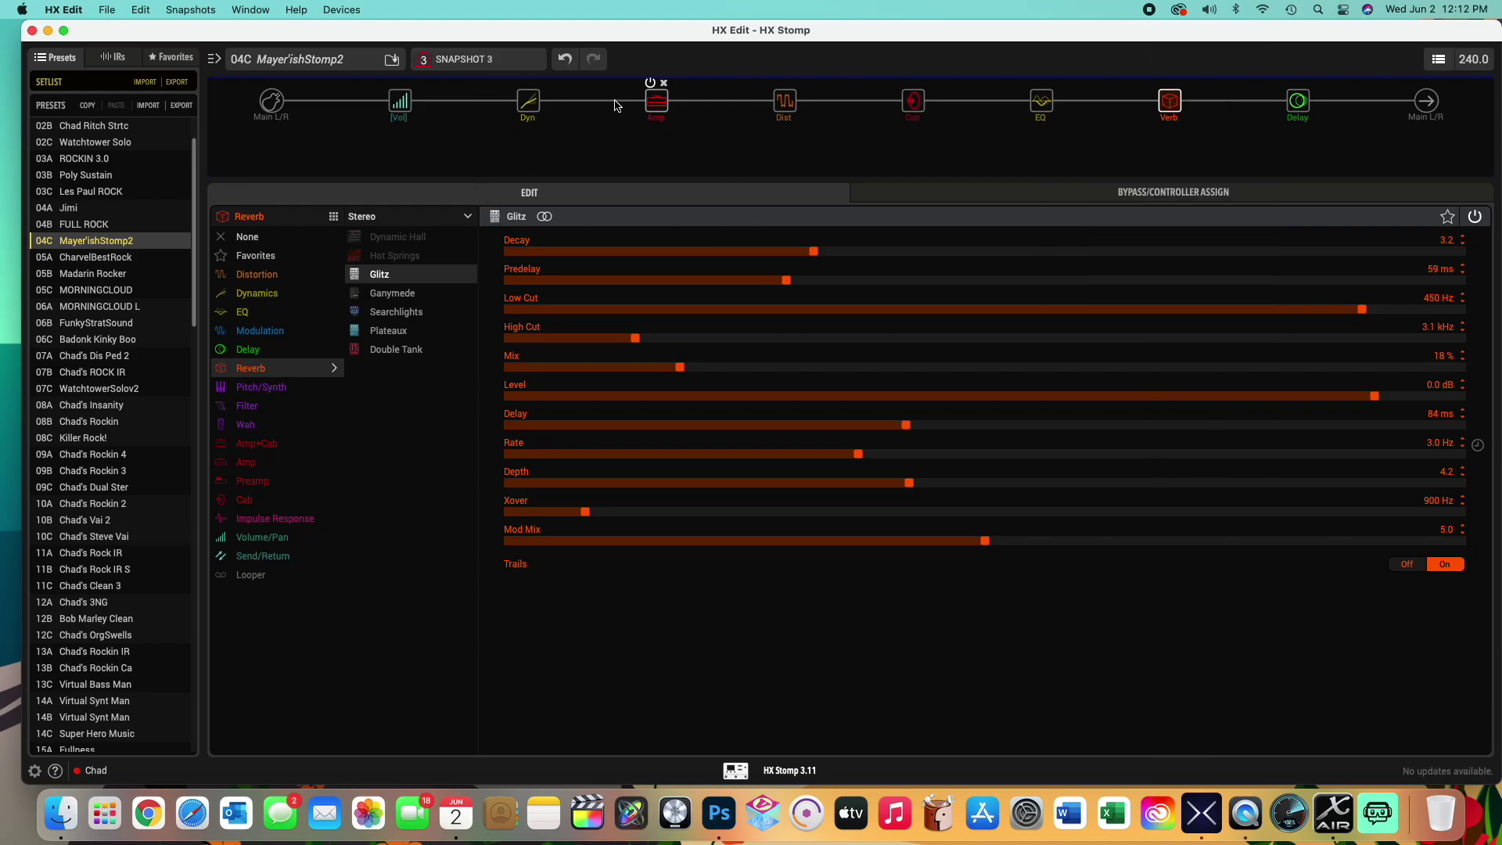
left_click_drag(865, 262, 1498, 389)
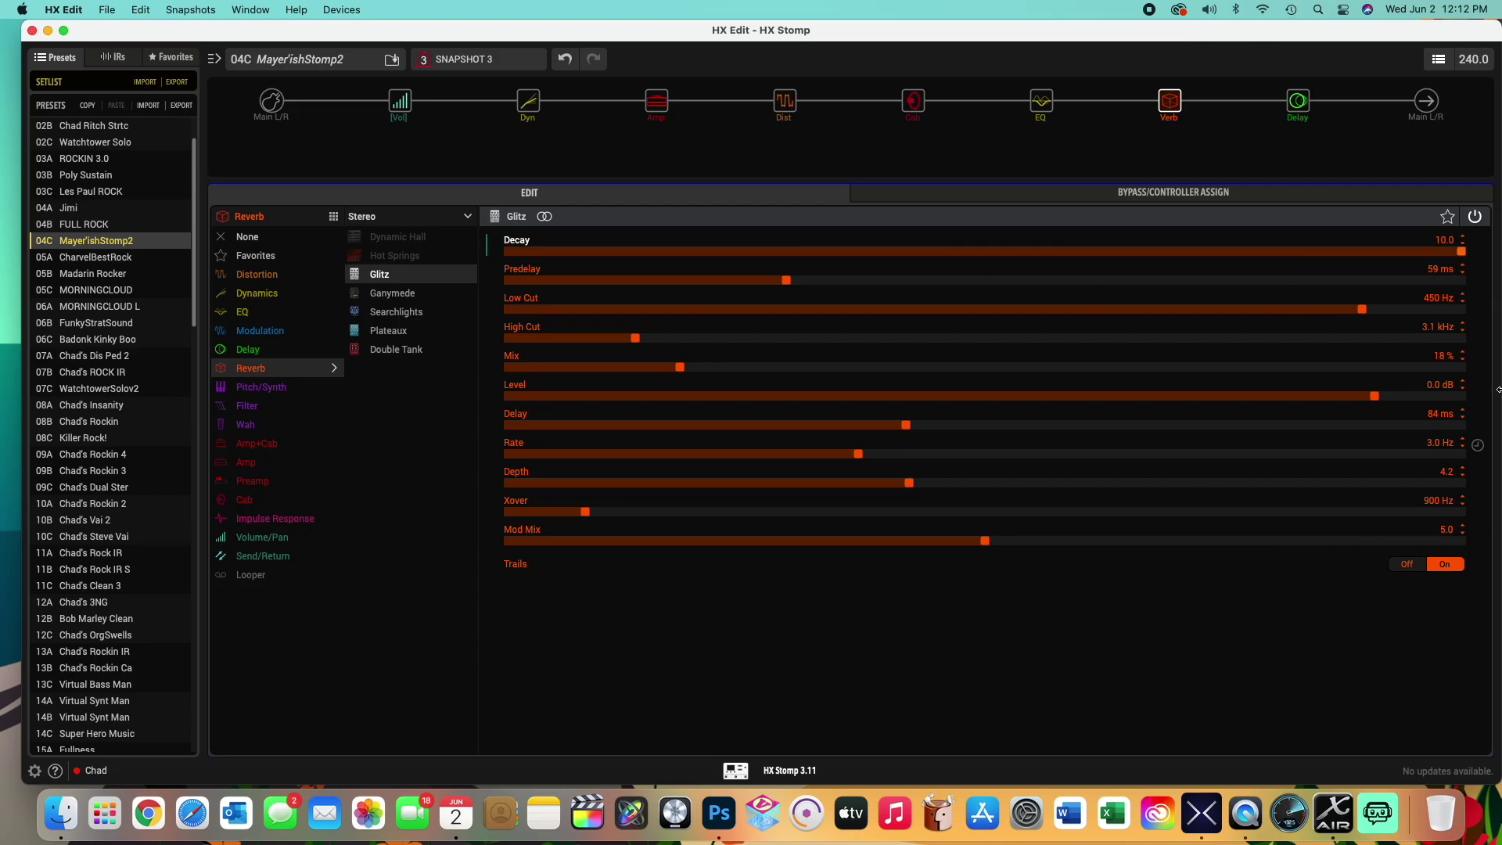
left_click(494, 67)
left_click(492, 82)
left_click(469, 59)
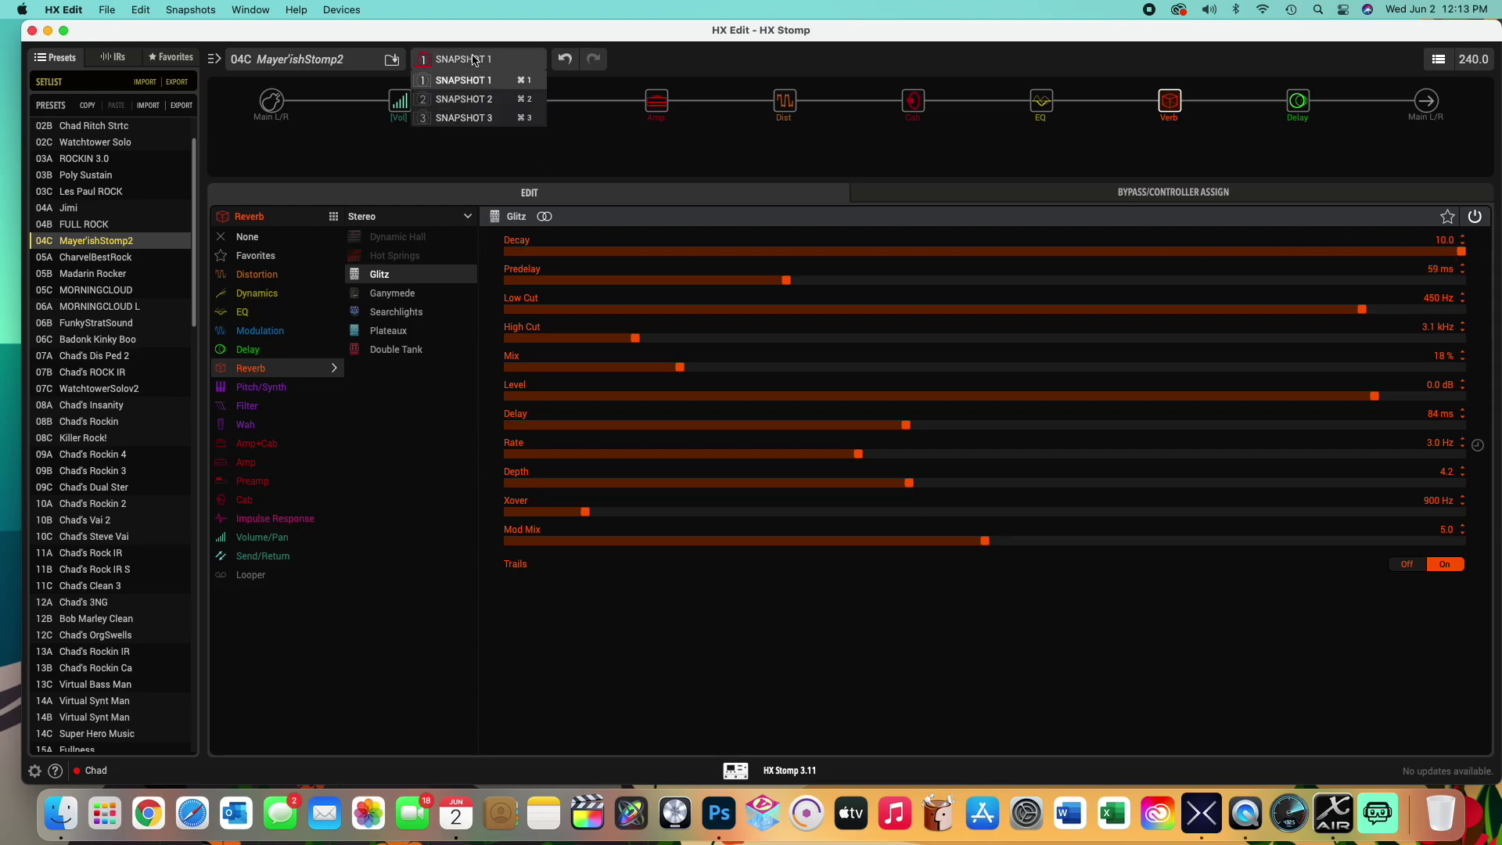
left_click(107, 257)
left_click(108, 256)
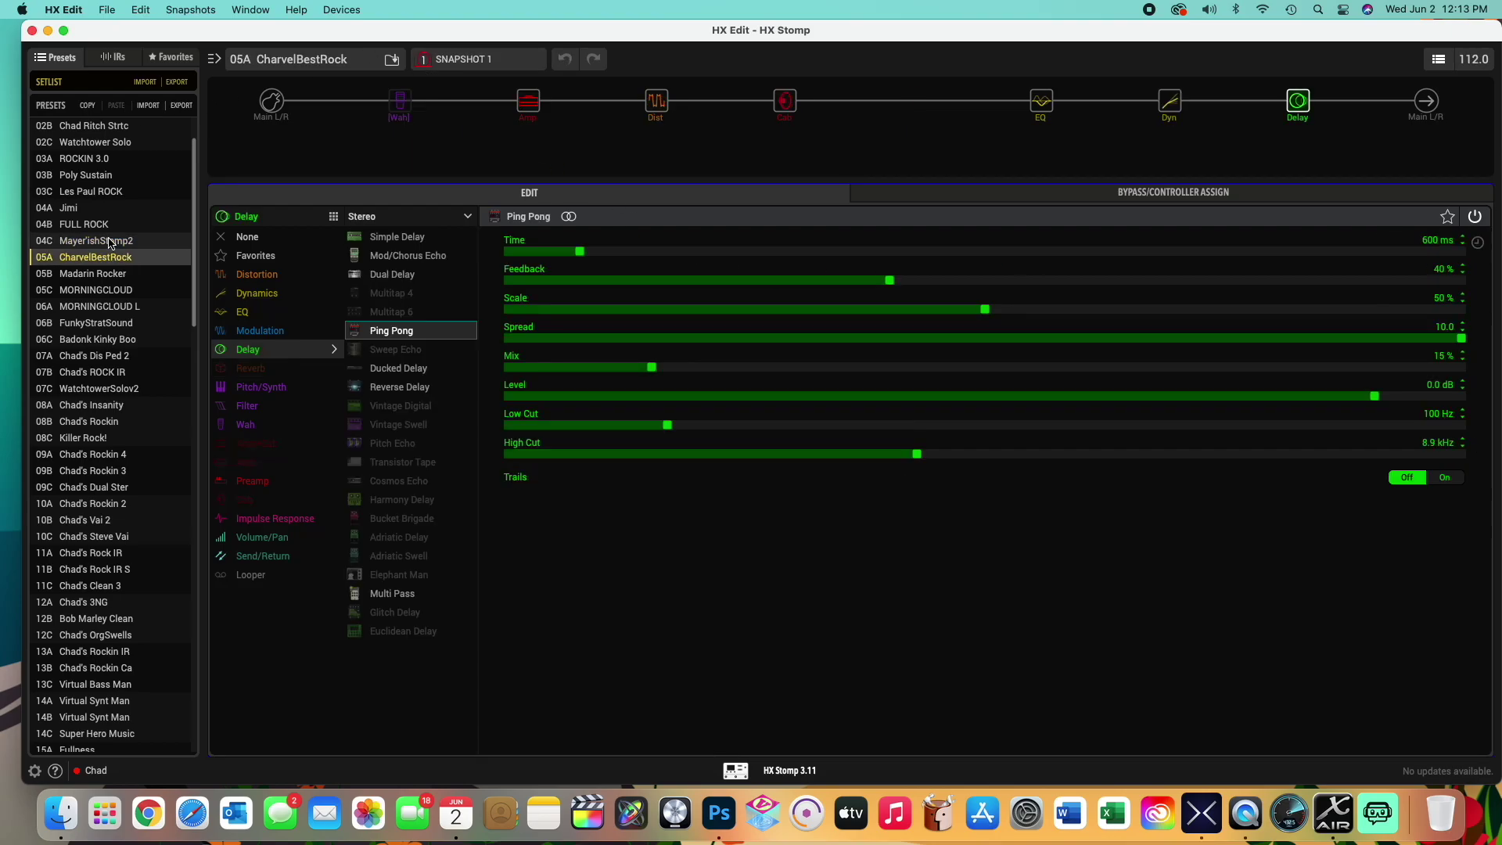
left_click(111, 241)
left_click(501, 59)
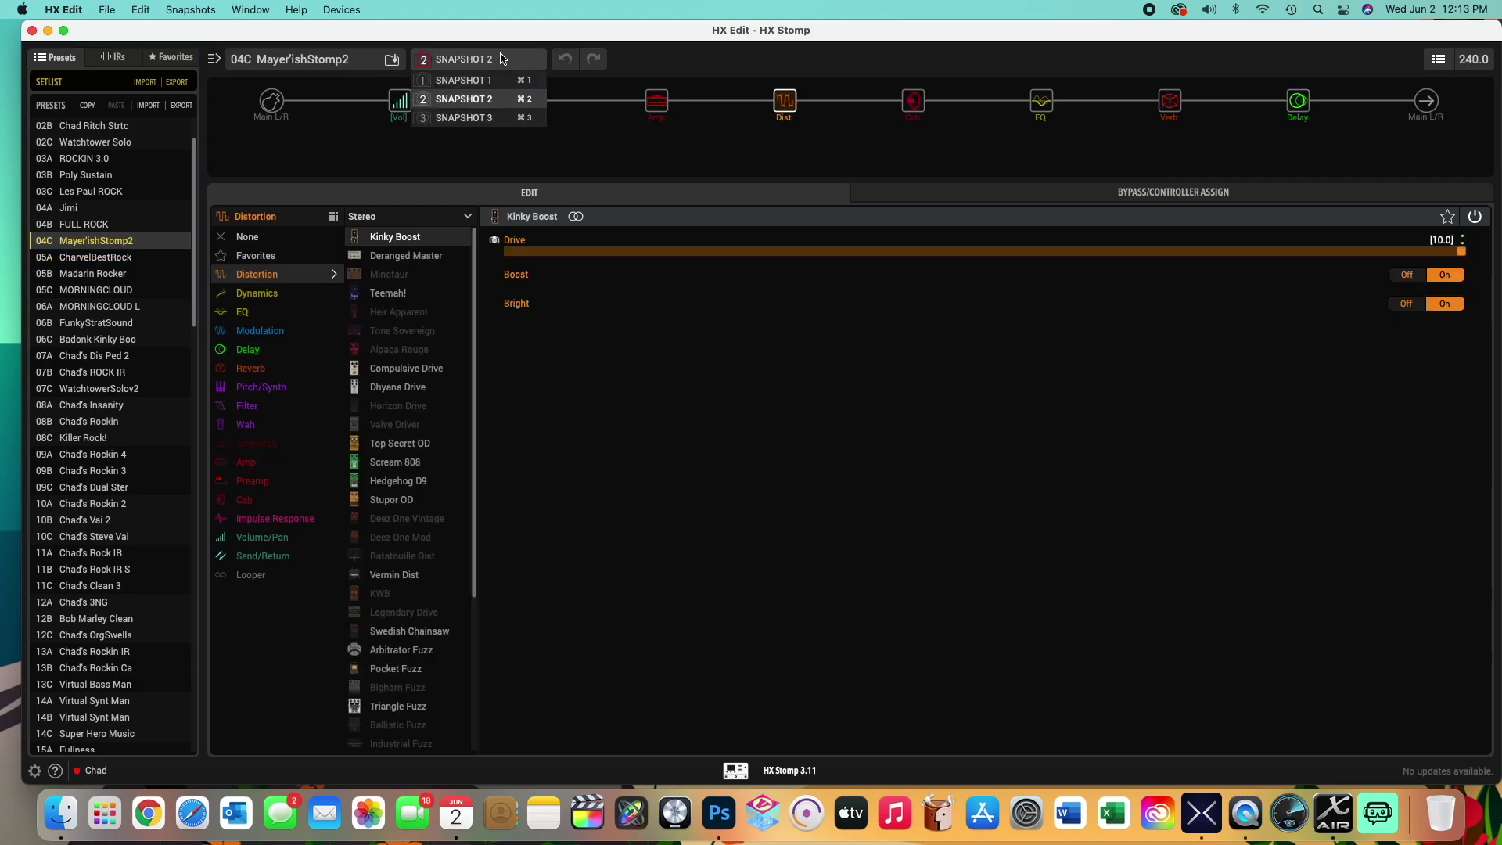
left_click(495, 119)
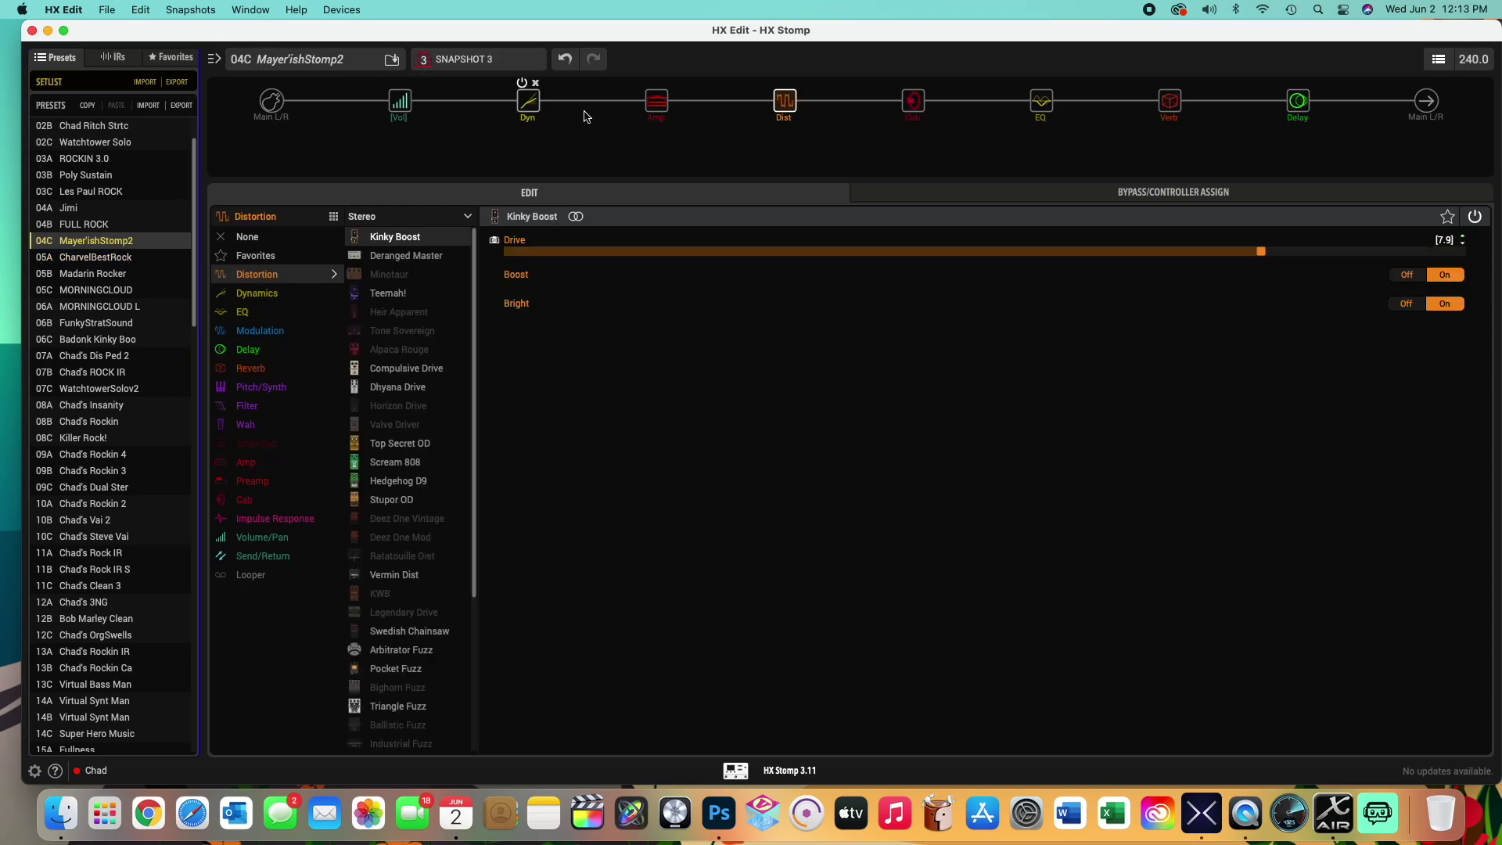
left_click(1171, 102)
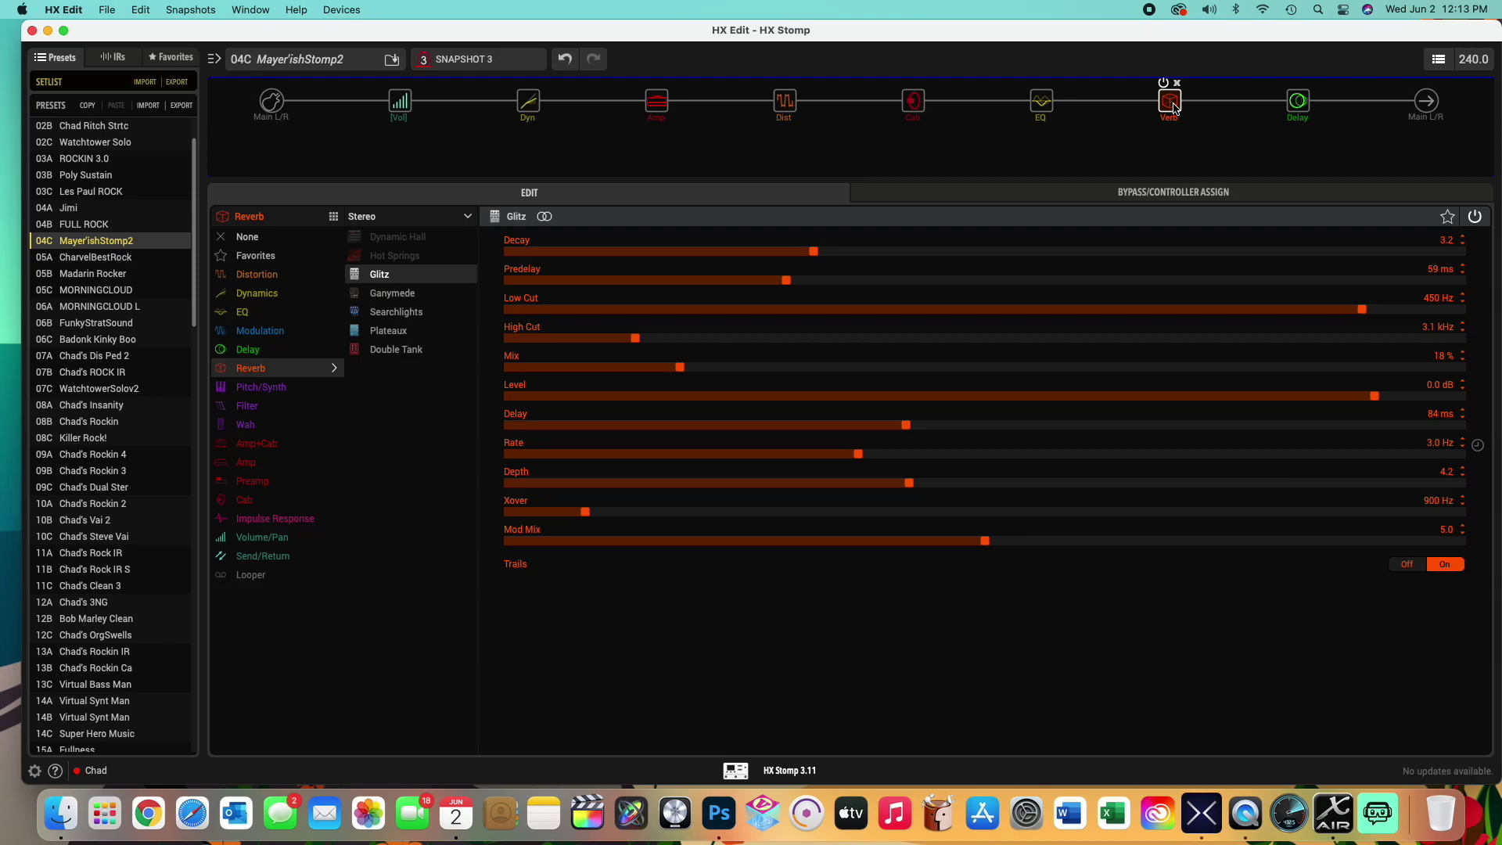
Assign the Glitz reverb's Decay parameter to the Snapshots controller
left_click(1191, 199)
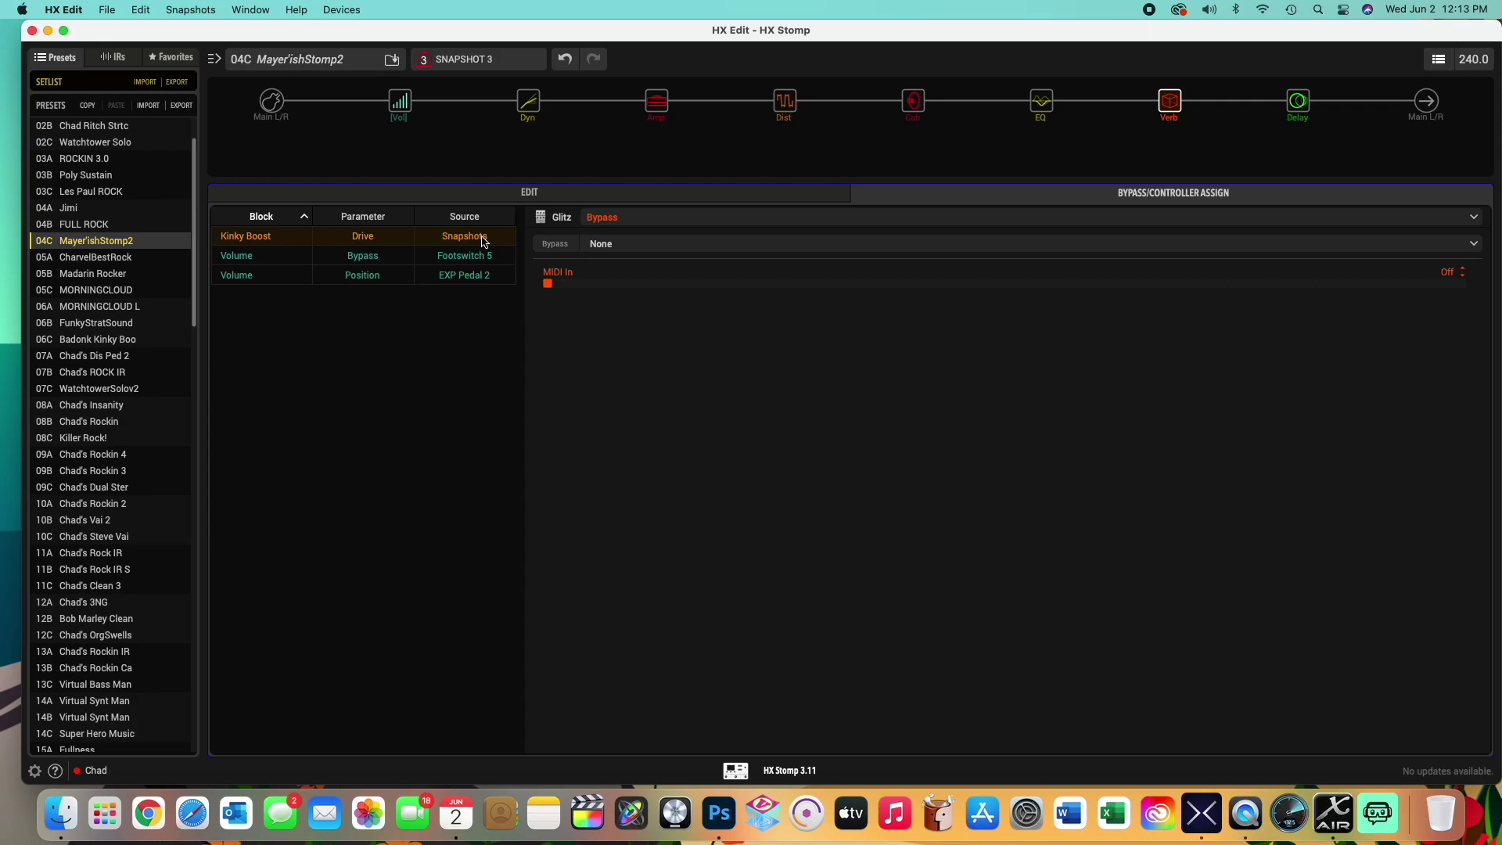
left_click(641, 222)
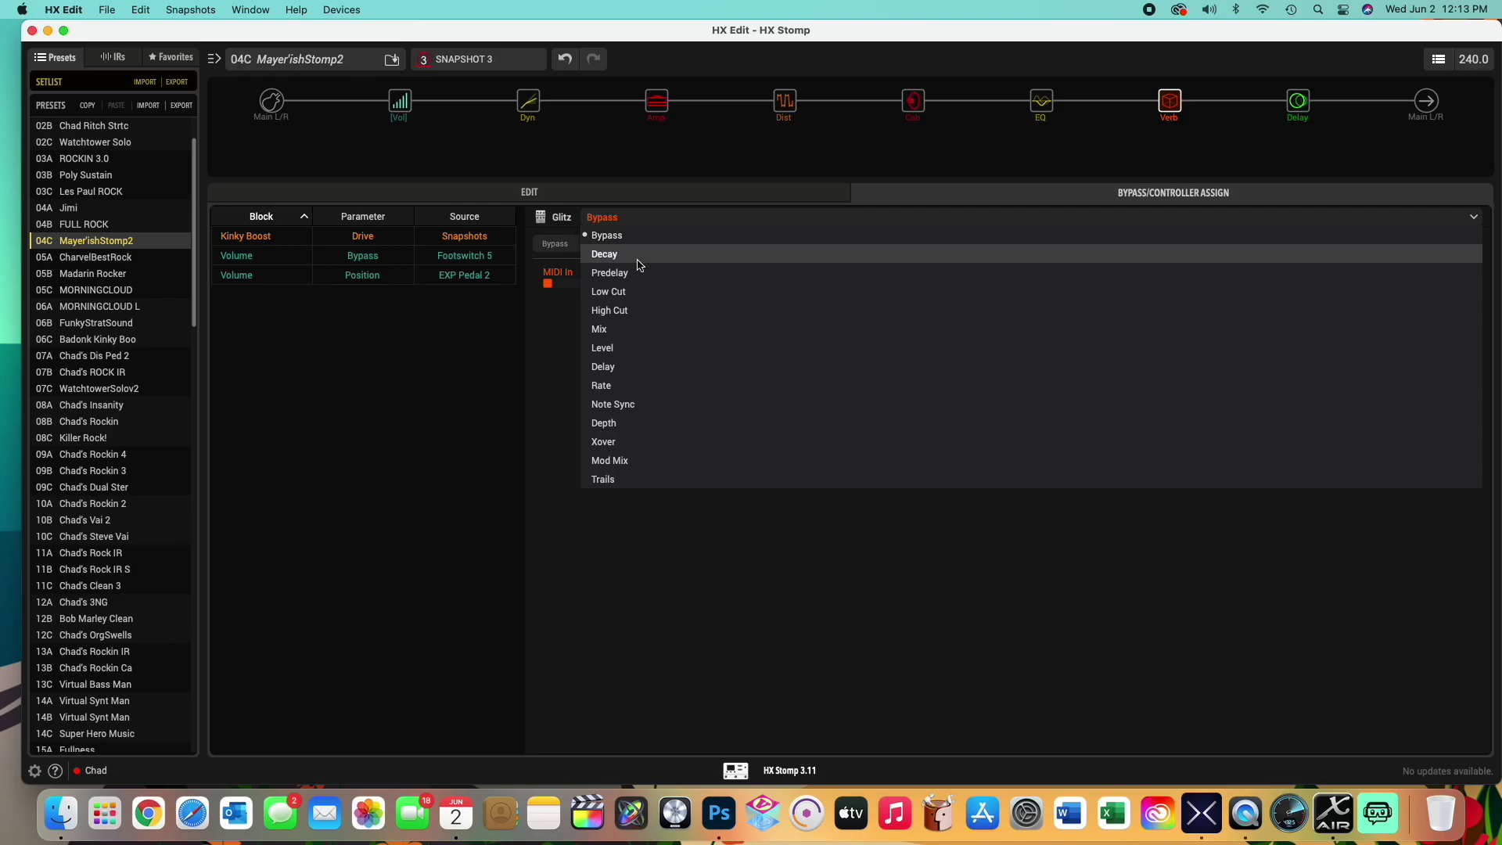
left_click(639, 257)
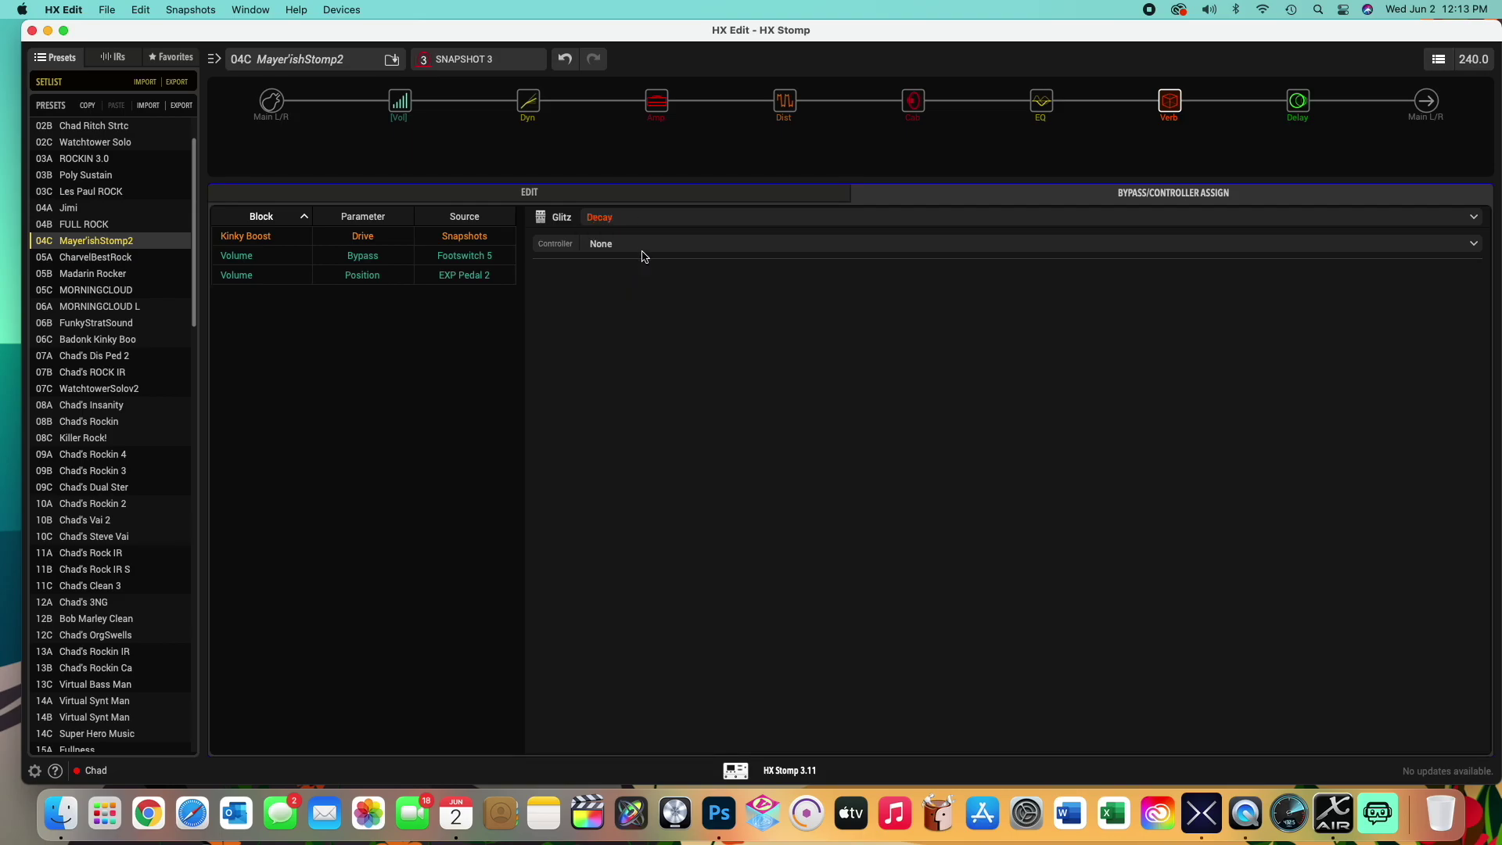
left_click(644, 246)
left_click(654, 431)
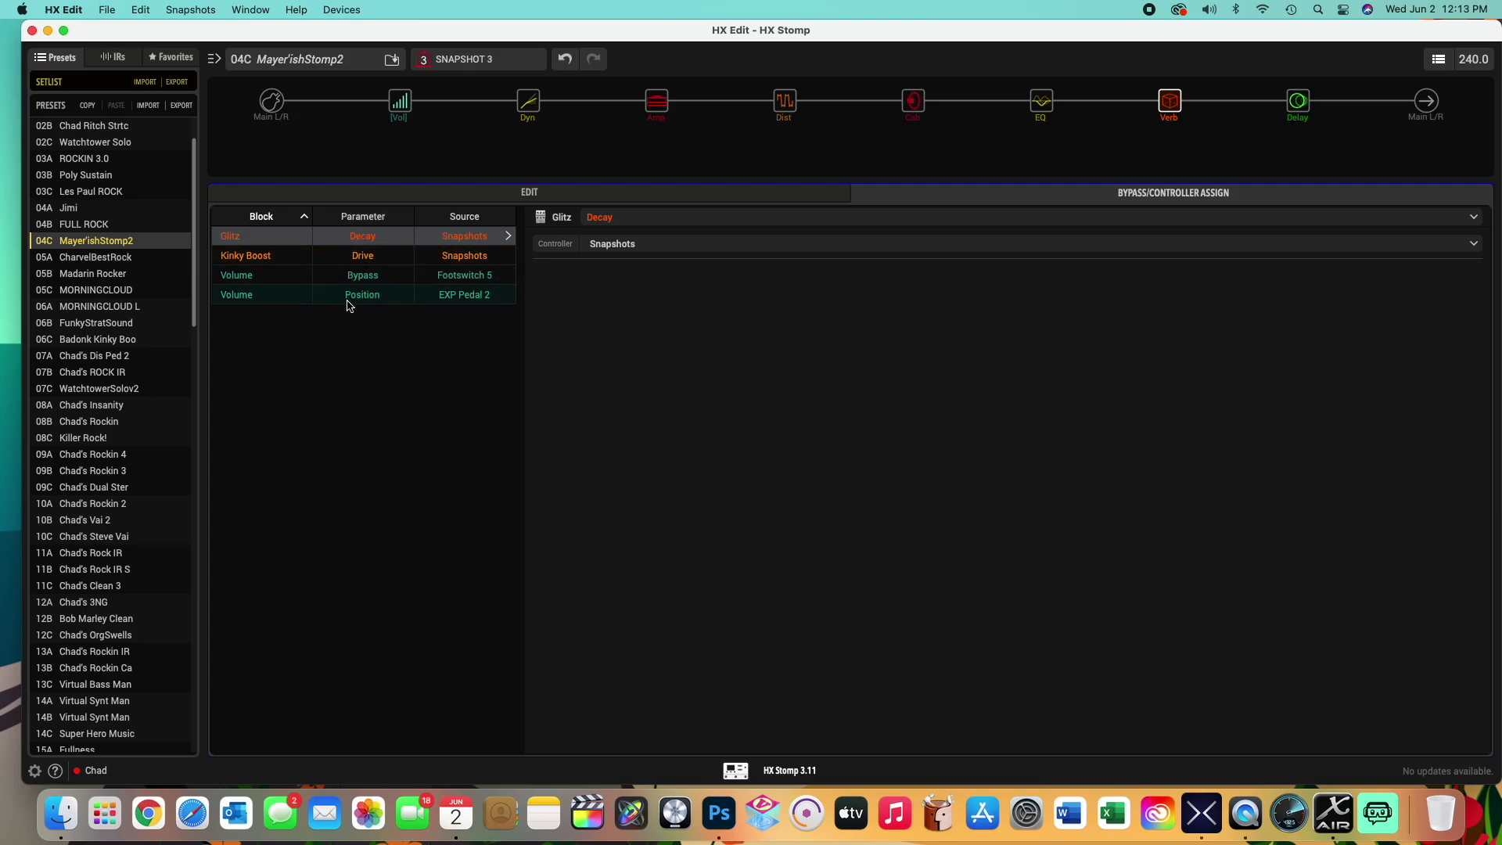
Raise the Glitz reverb Decay to its maximum 10.0 on Snapshot 3
left_click(1041, 108)
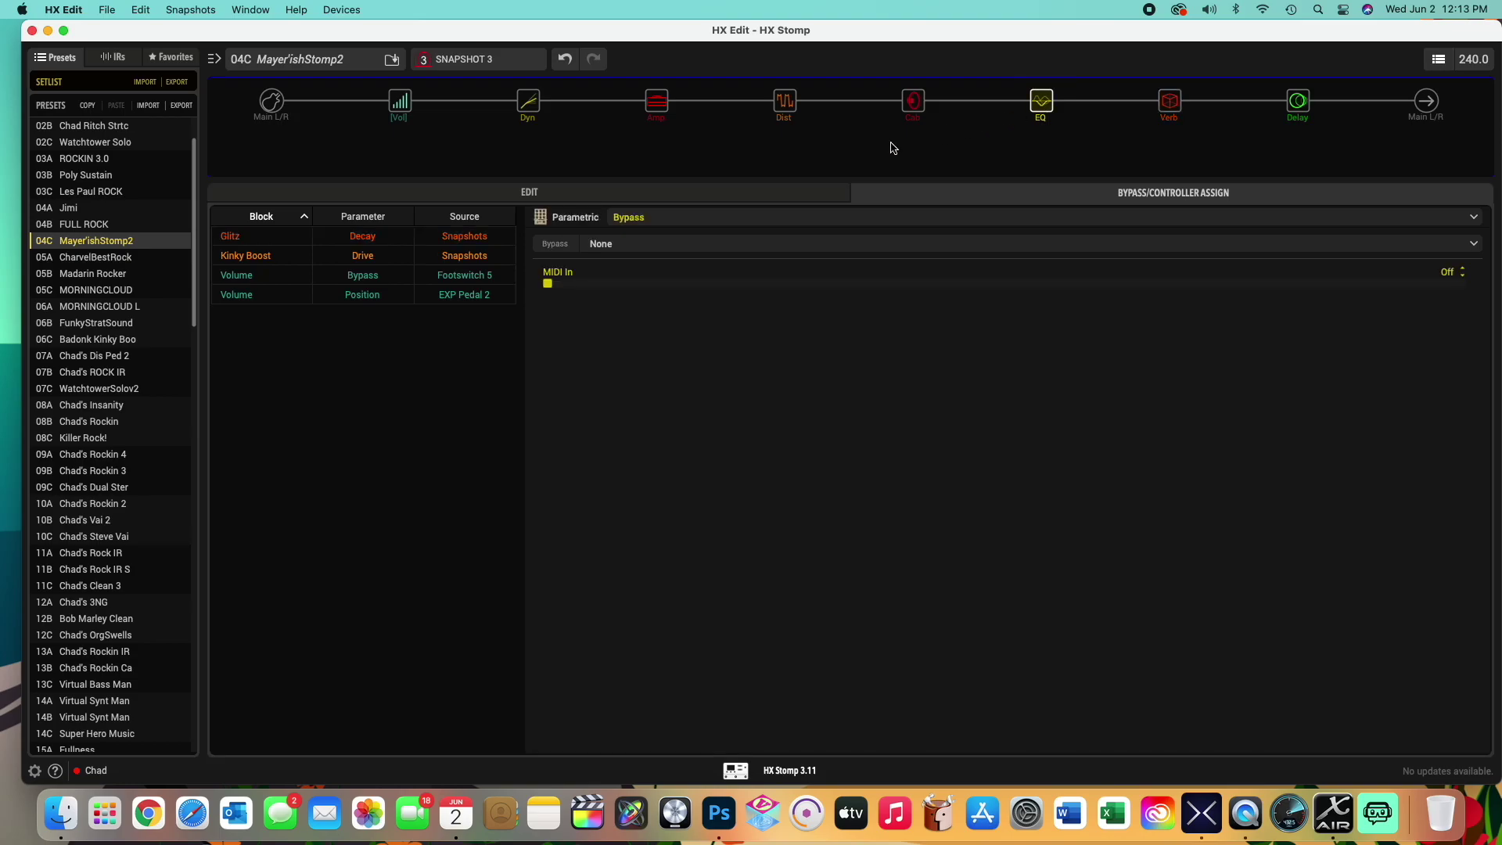
left_click(758, 190)
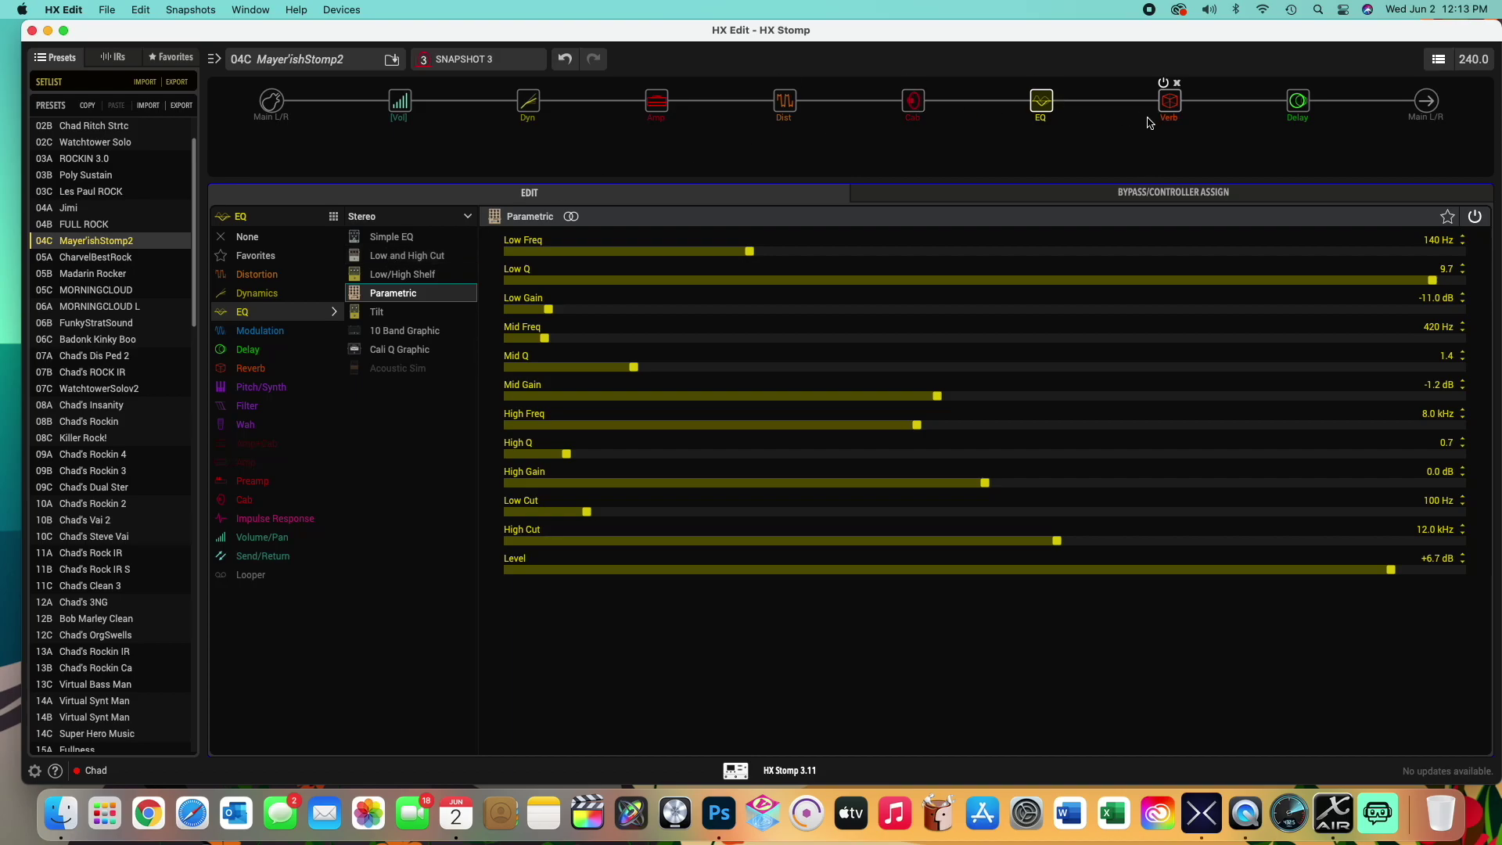
left_click(1175, 106)
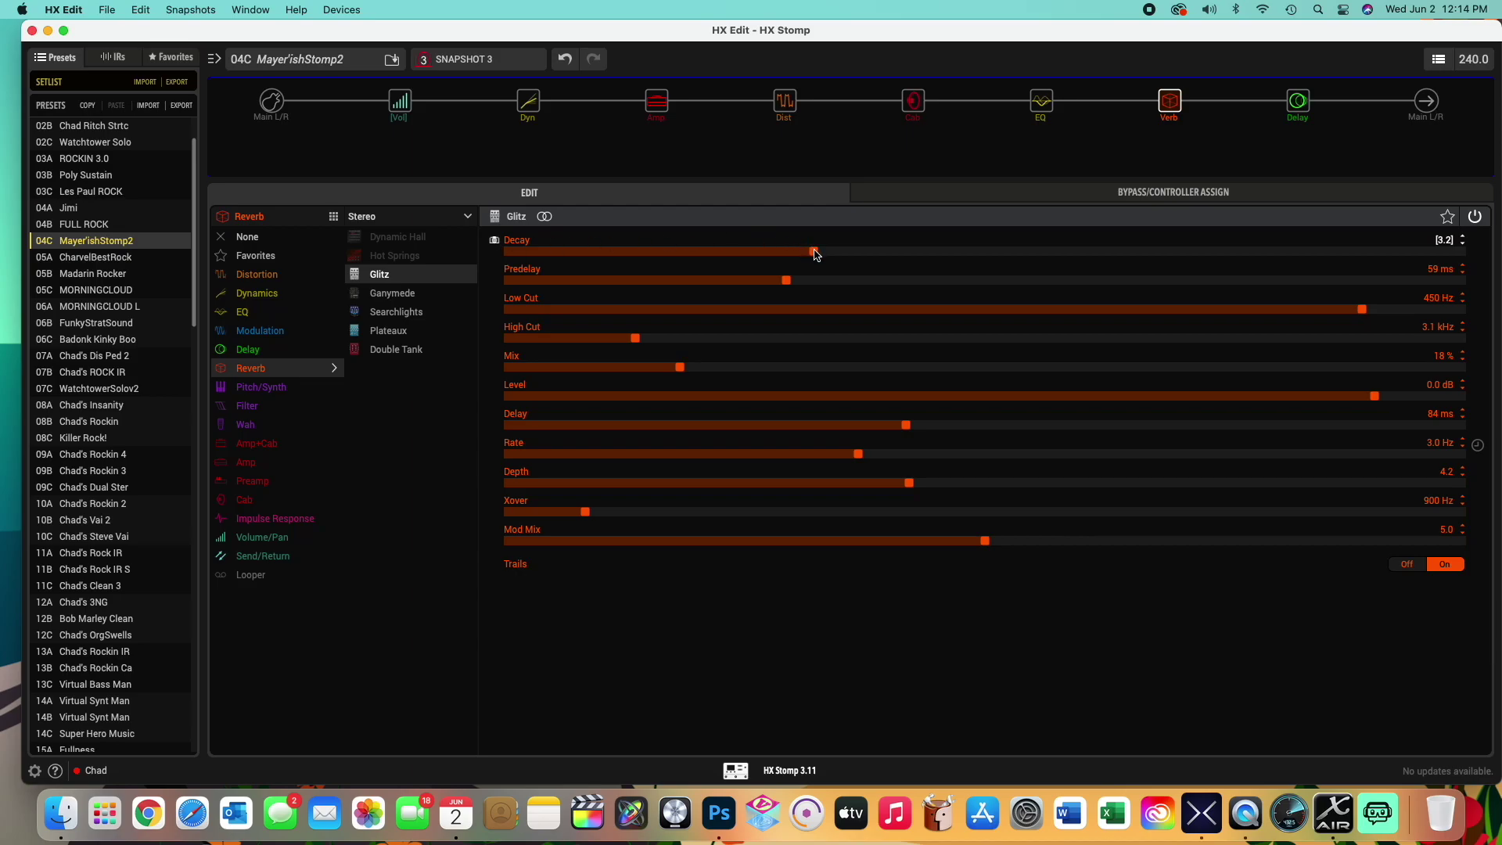
left_click_drag(814, 252, 1496, 252)
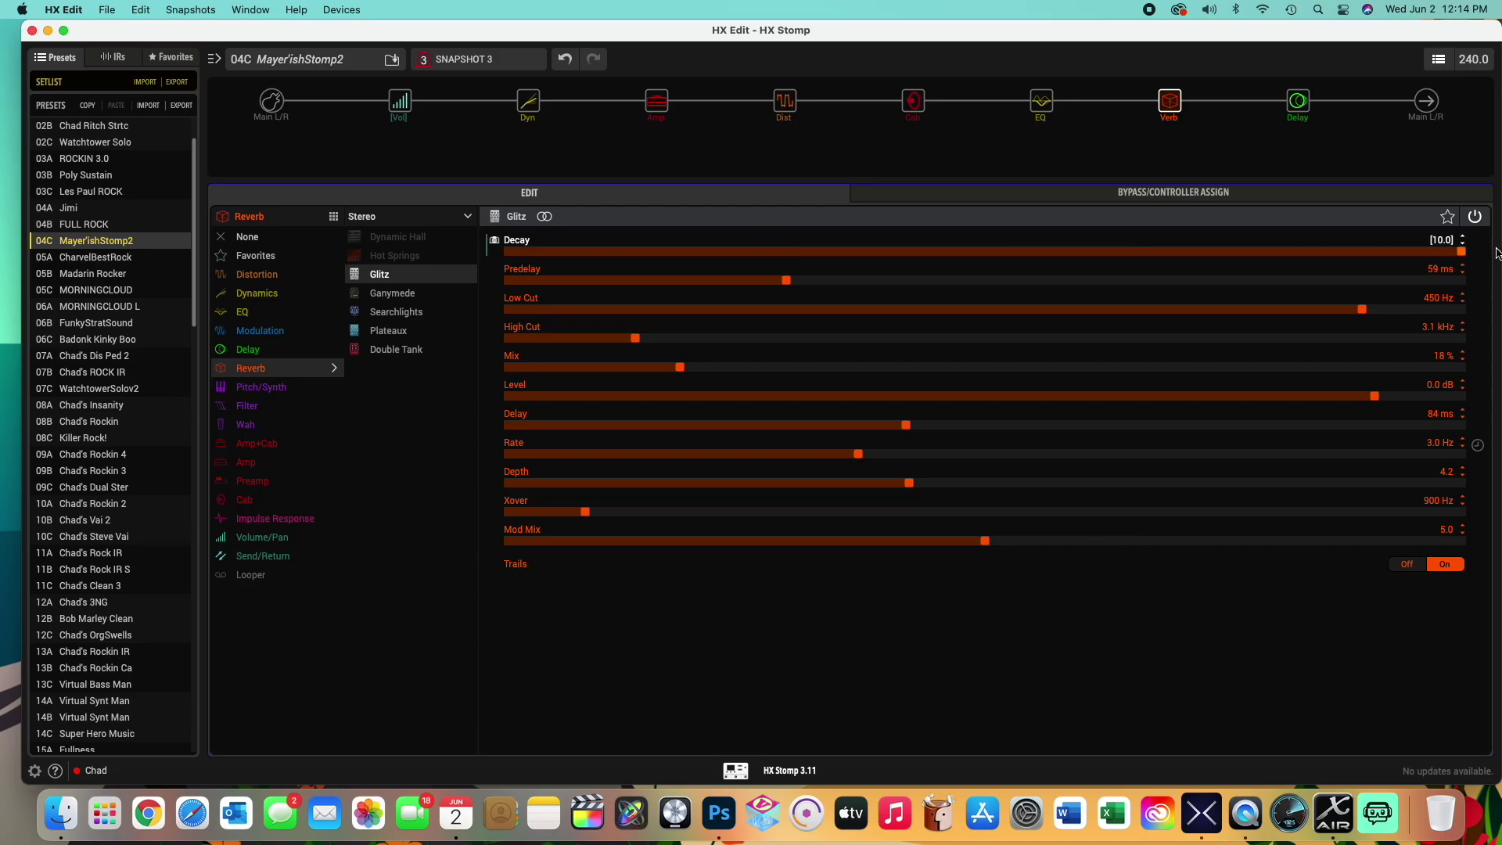
Save the preset and compare Decay: 3.2 on Snapshot 1, 10.0 on Snapshot 3
left_click(107, 13)
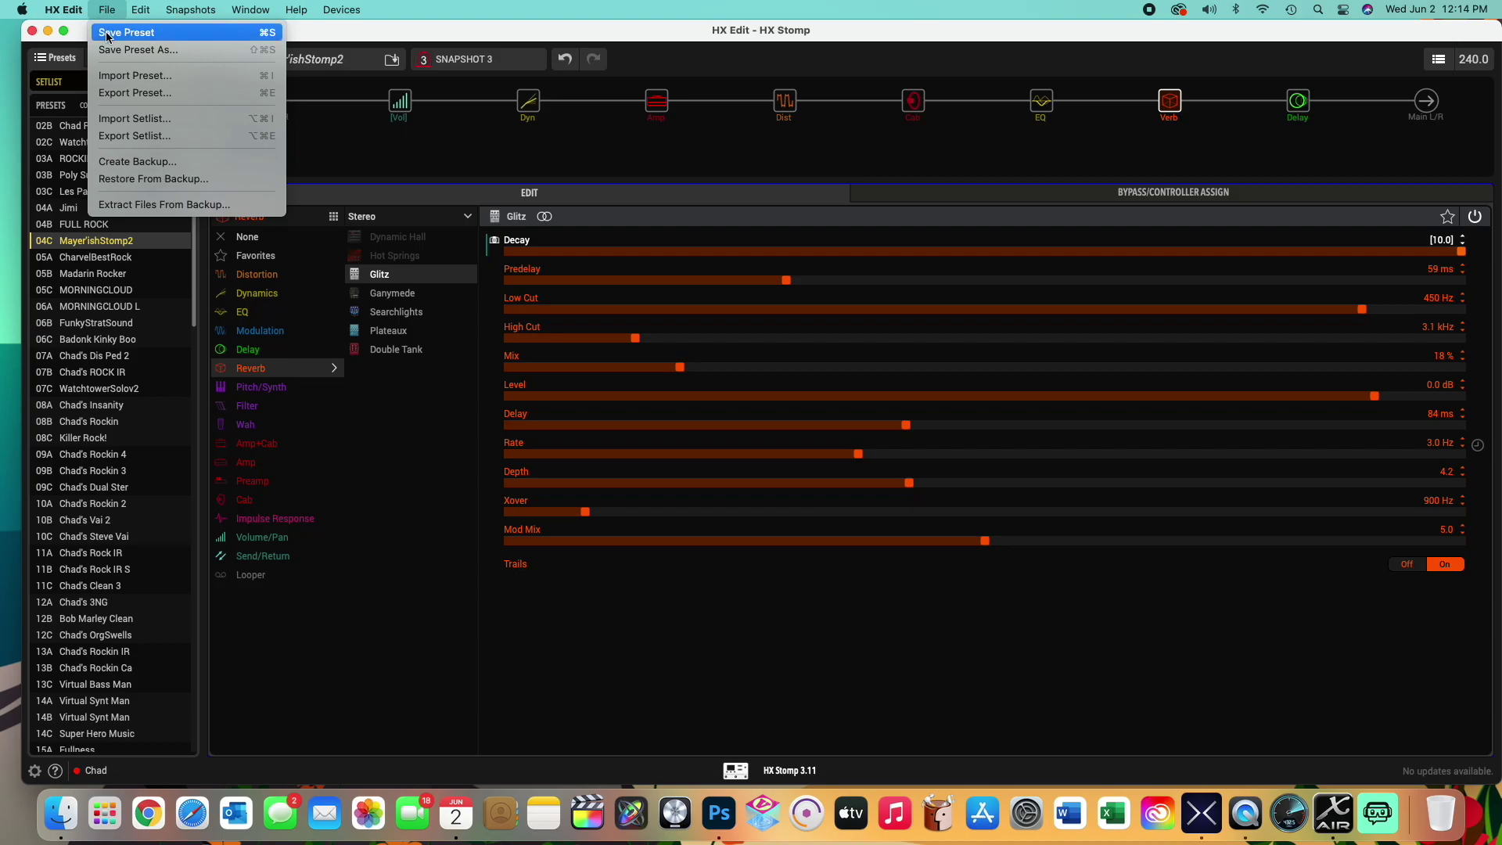
left_click(133, 26)
left_click(501, 59)
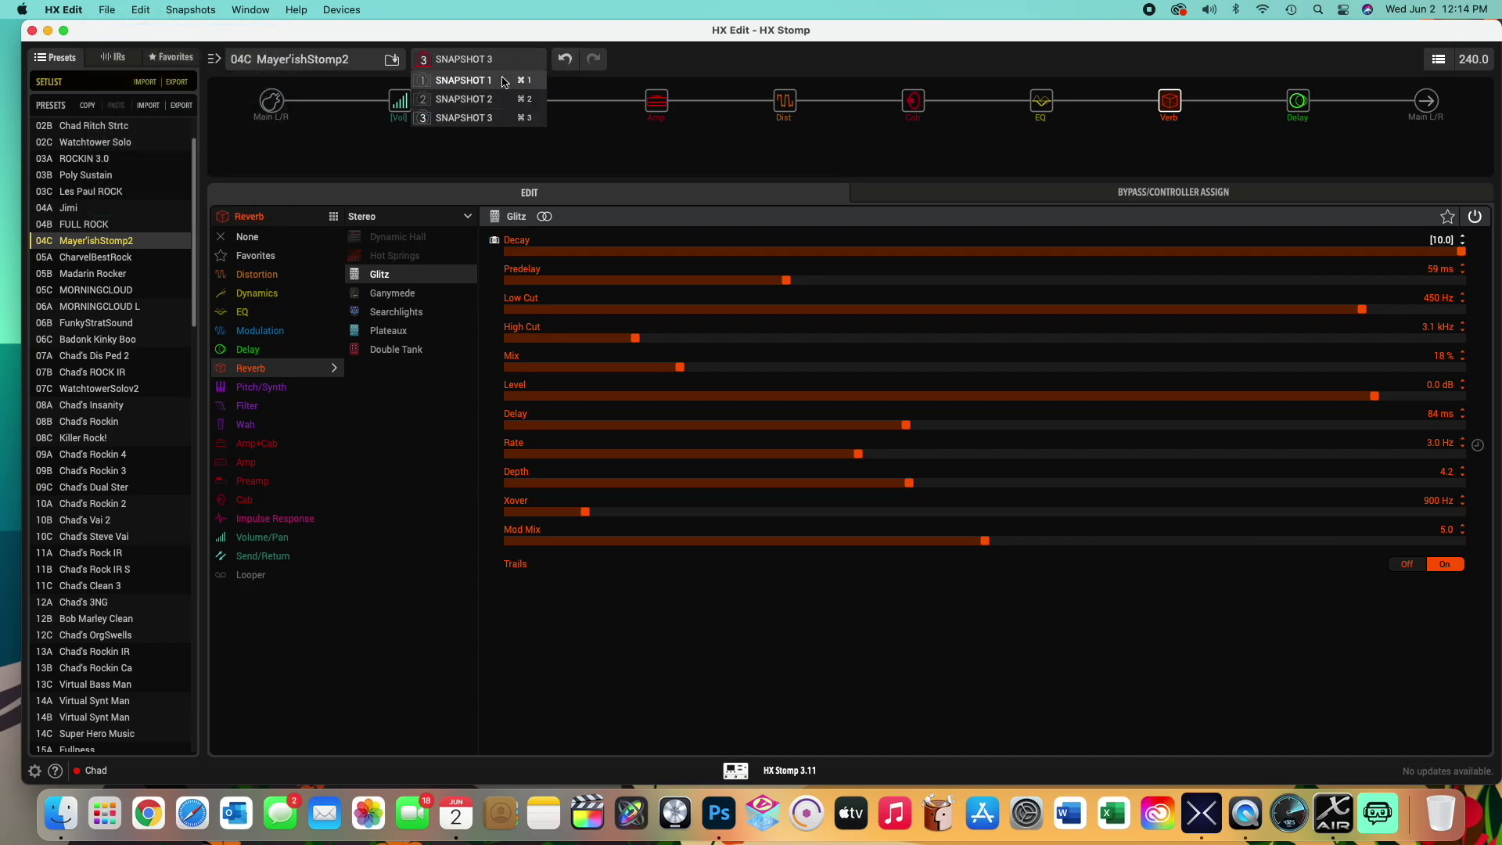
left_click(500, 65)
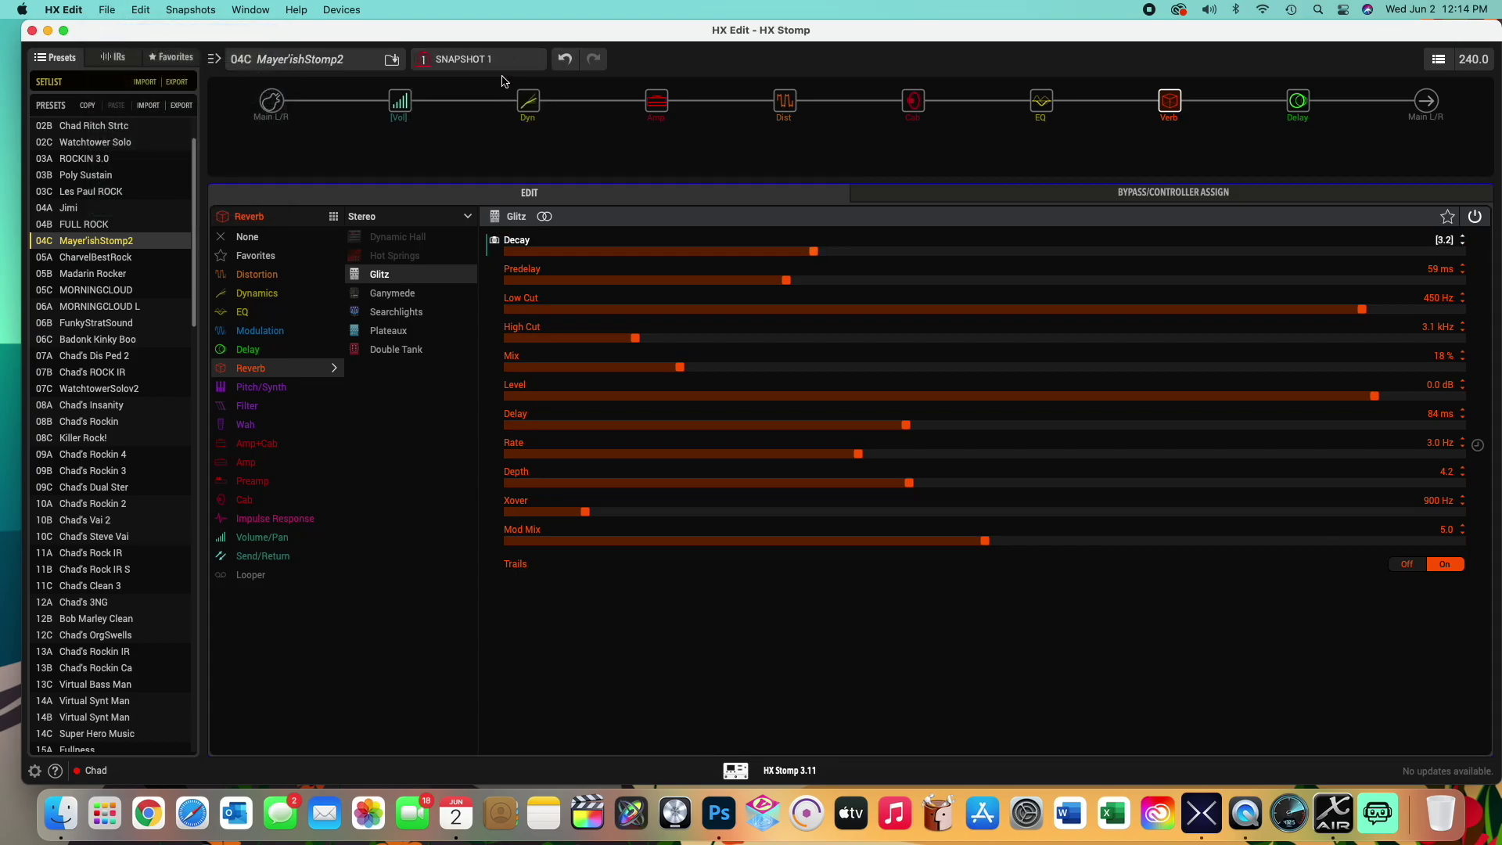
left_click(502, 63)
left_click(497, 106)
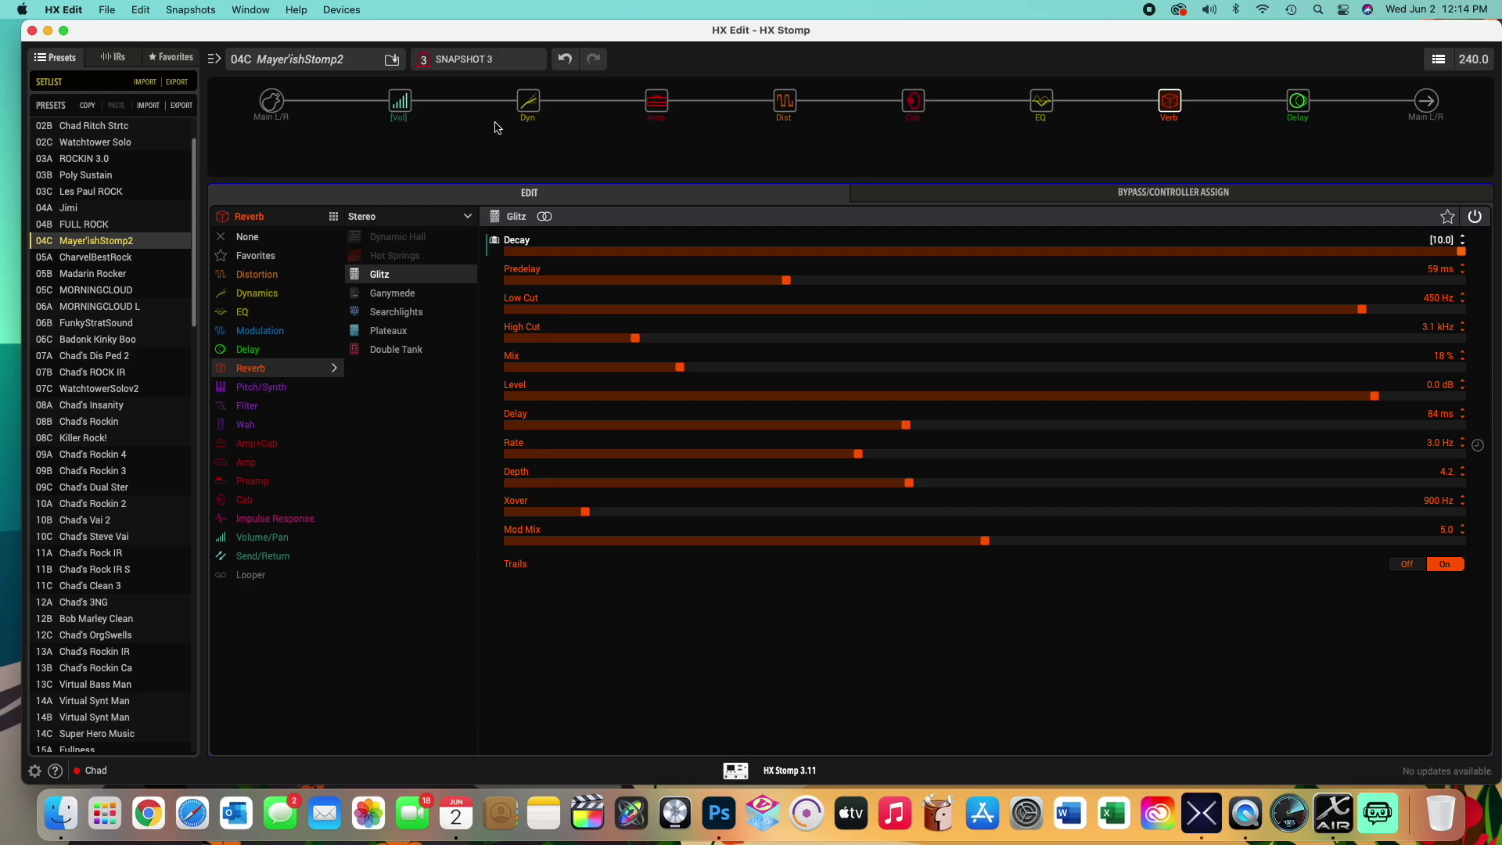
Show the controller assignments, confirming Glitz Decay and Kinky Boost Drive are on Snapshots
mouse_move(495, 127)
right_click(783, 107)
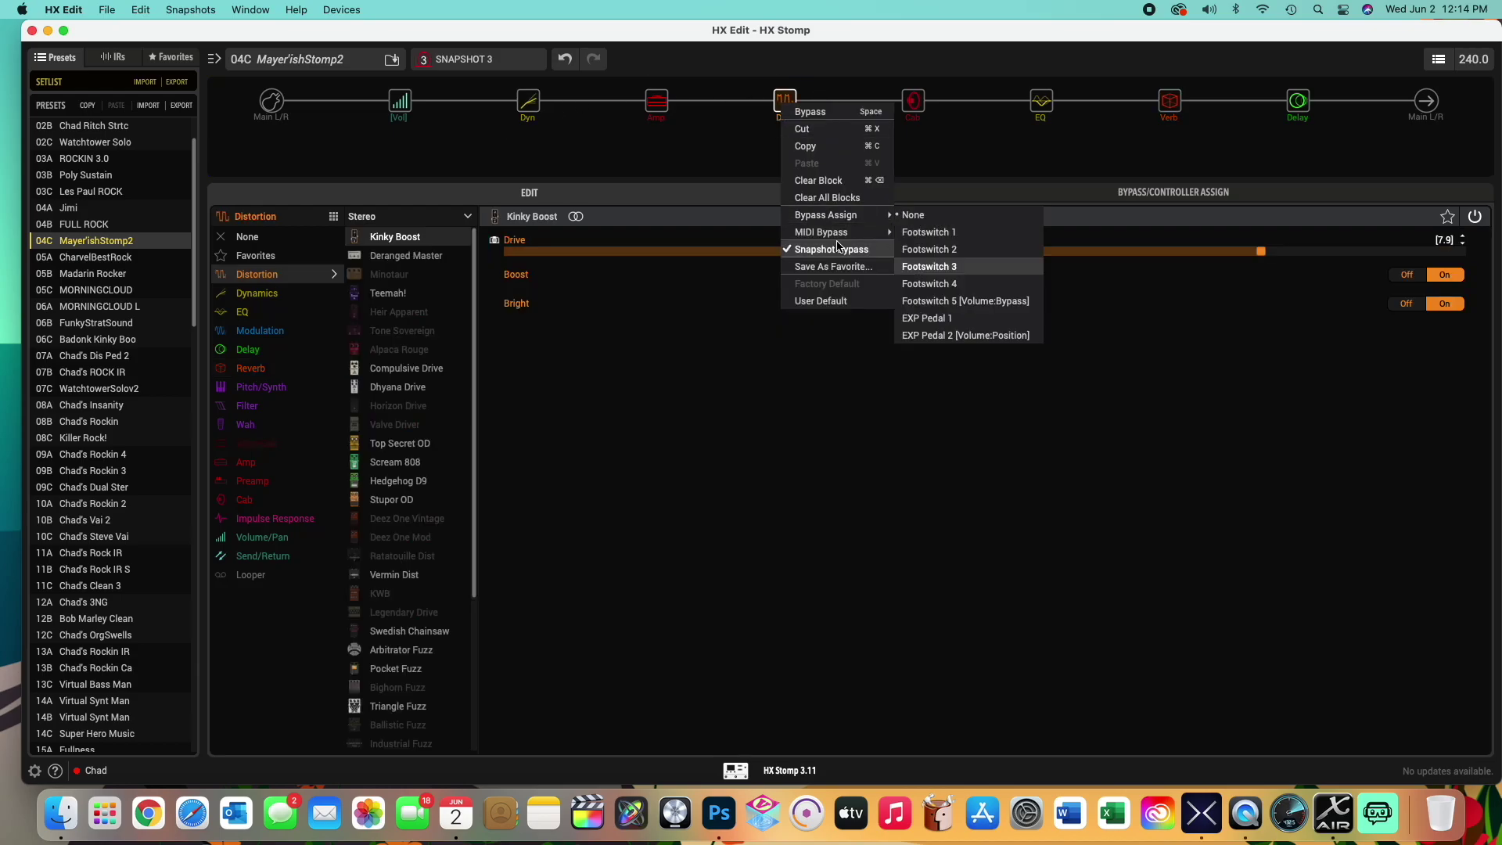
left_click(711, 165)
left_click(1104, 194)
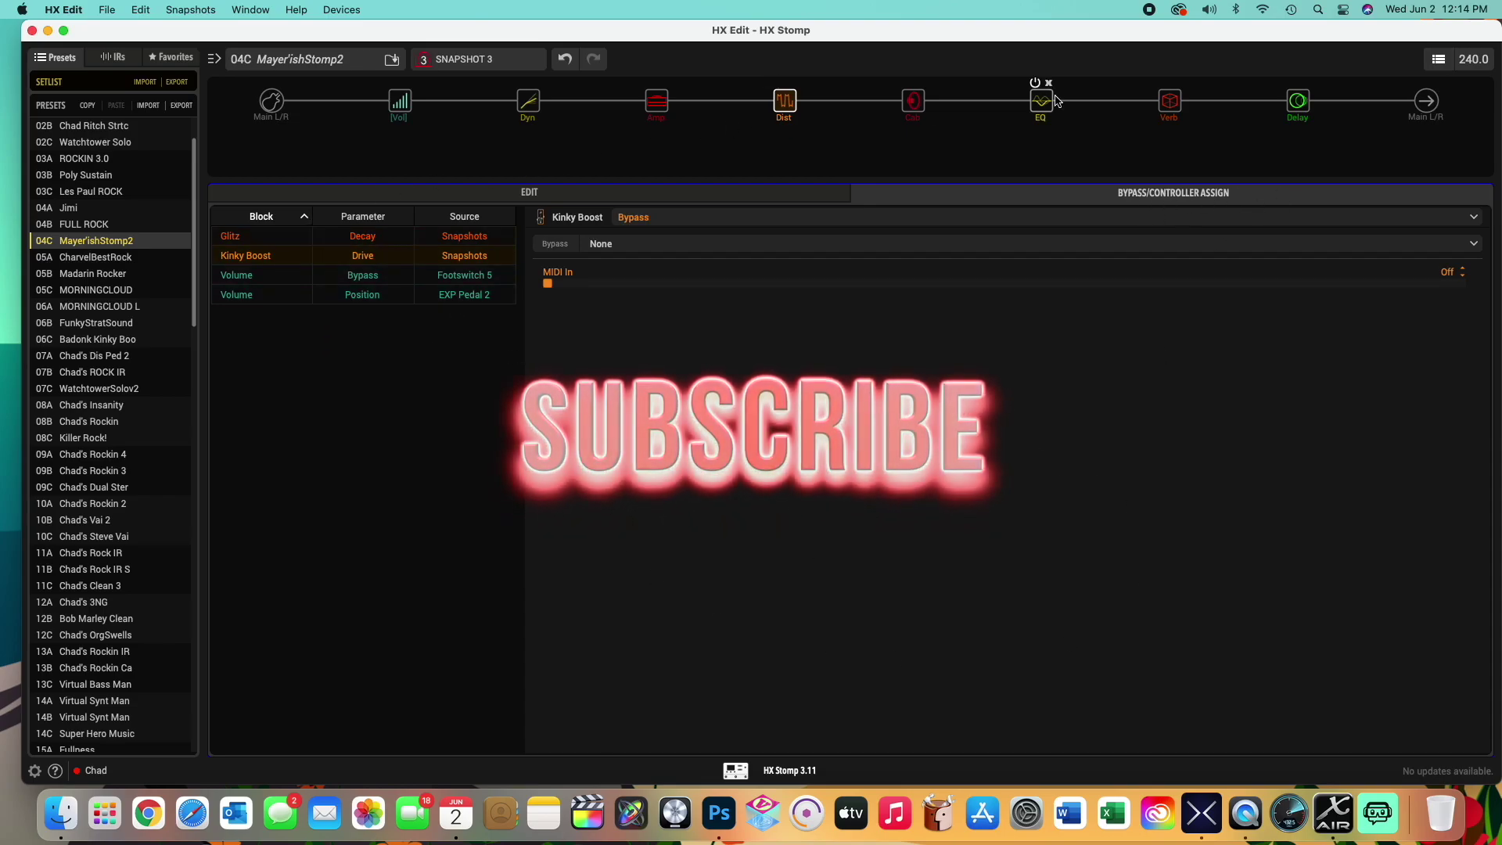
Switch back to the Kinky Boost's edit view, showing Drive 7.9 on Snapshot 3
left_click(807, 200)
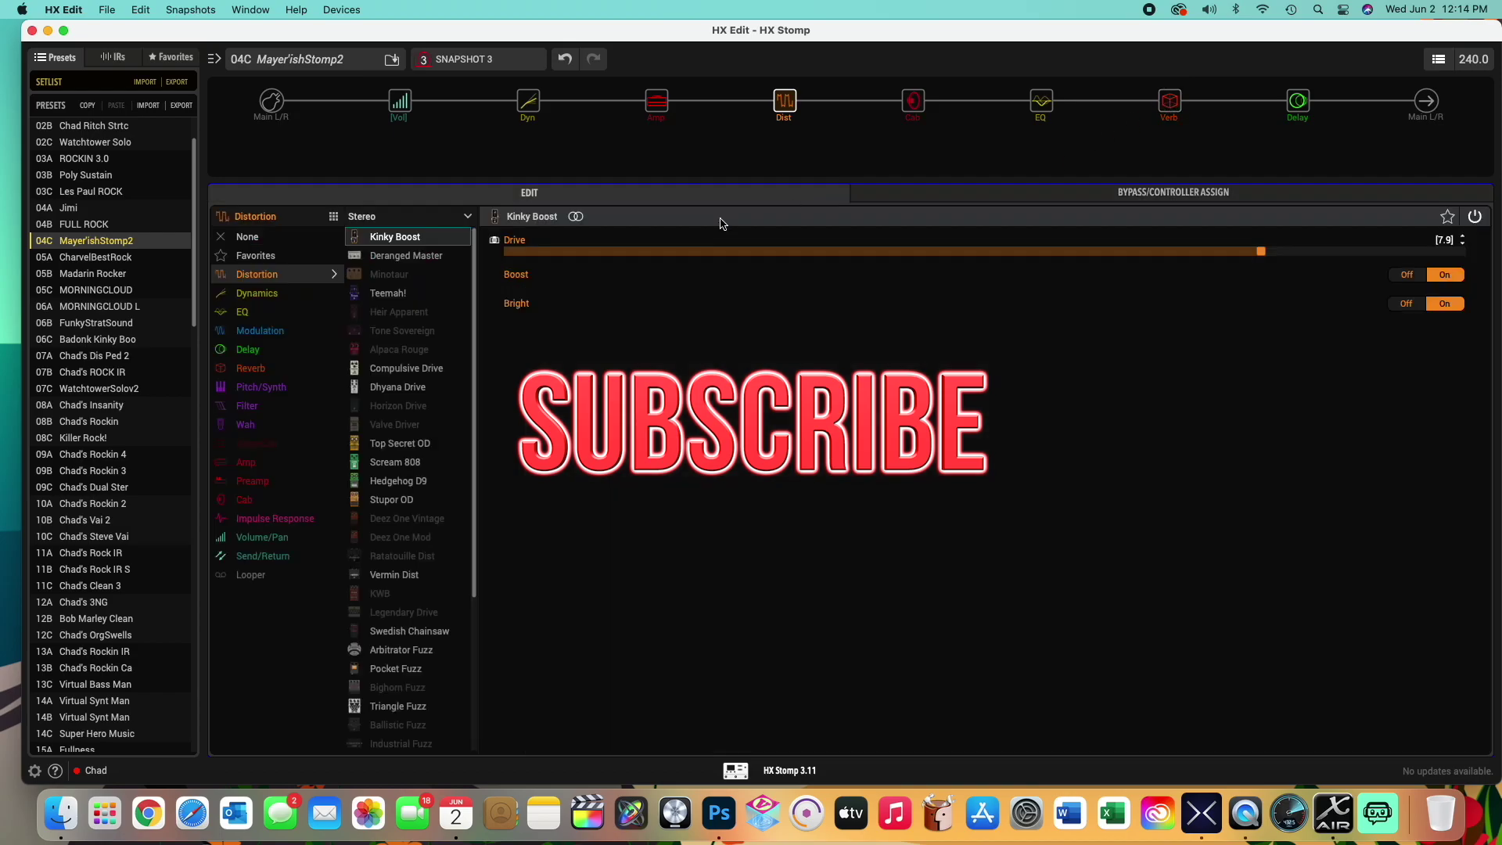